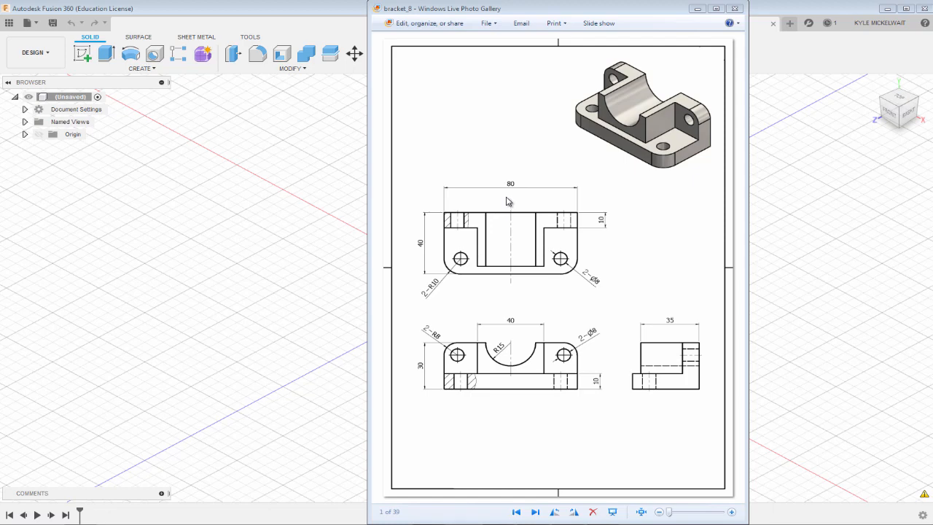
Sketch an 80 by 40 mm rectangle on the horizontal origin plane with one corner at the origin
{"action": "left_click", "coordinate": [310, 235]}
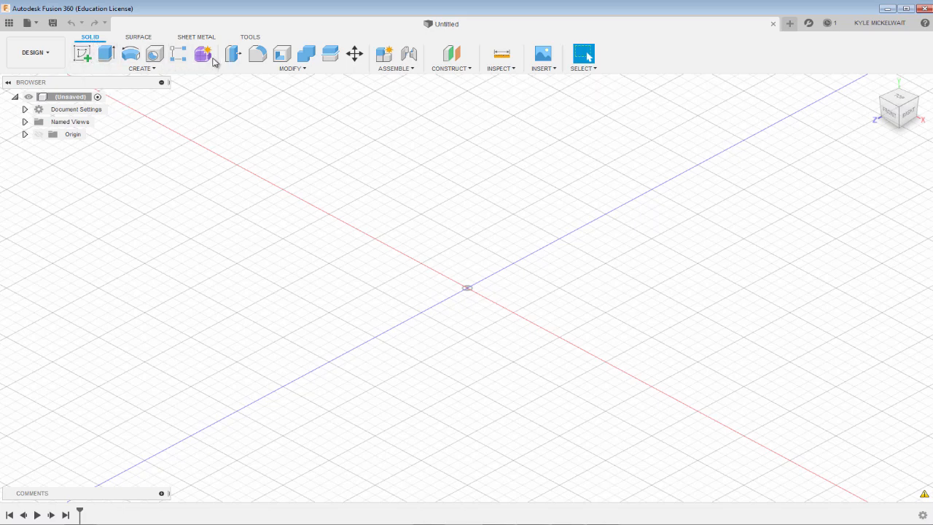
{"action": "left_click", "coordinate": [83, 56]}
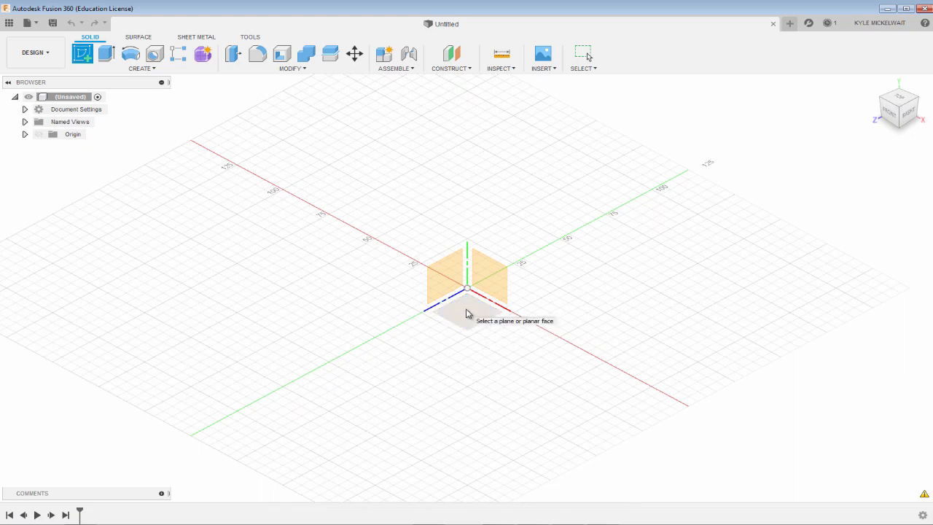
{"action": "left_click", "coordinate": [468, 313]}
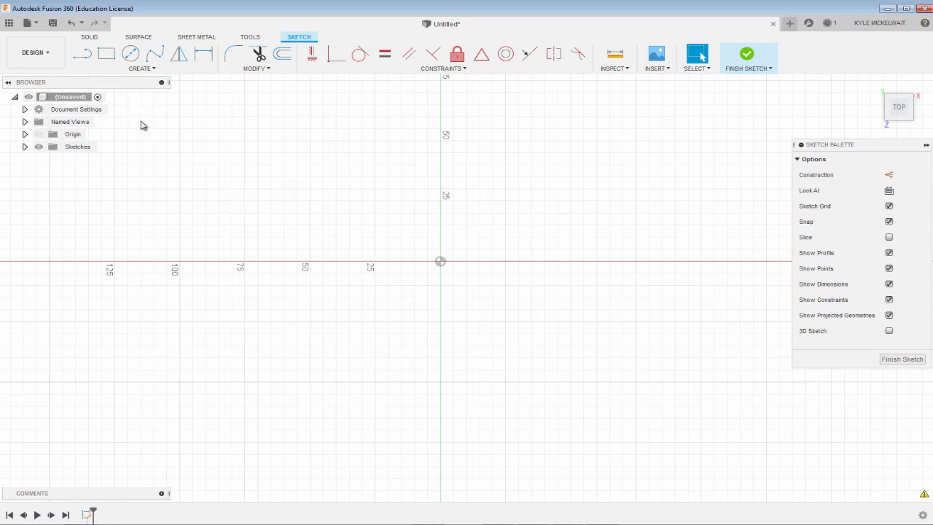
{"action": "left_click", "coordinate": [106, 55]}
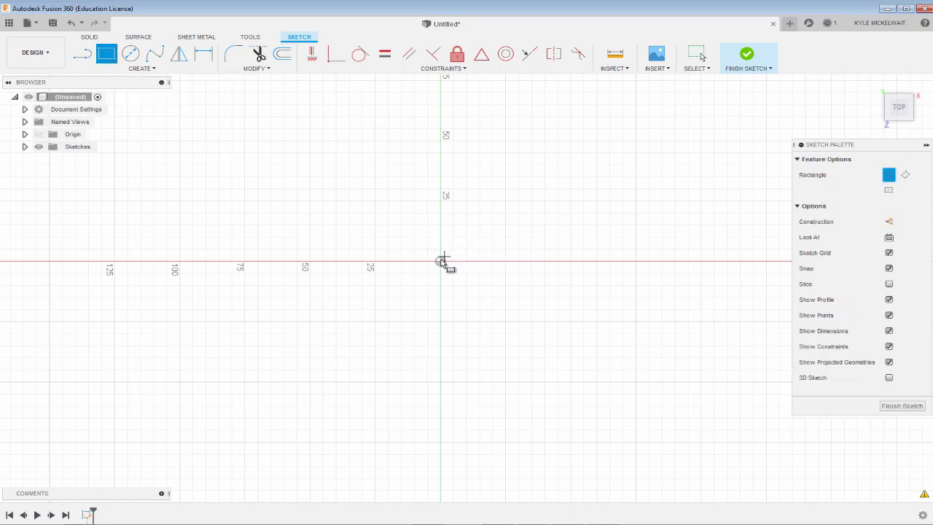
{"action": "left_click", "coordinate": [440, 261]}
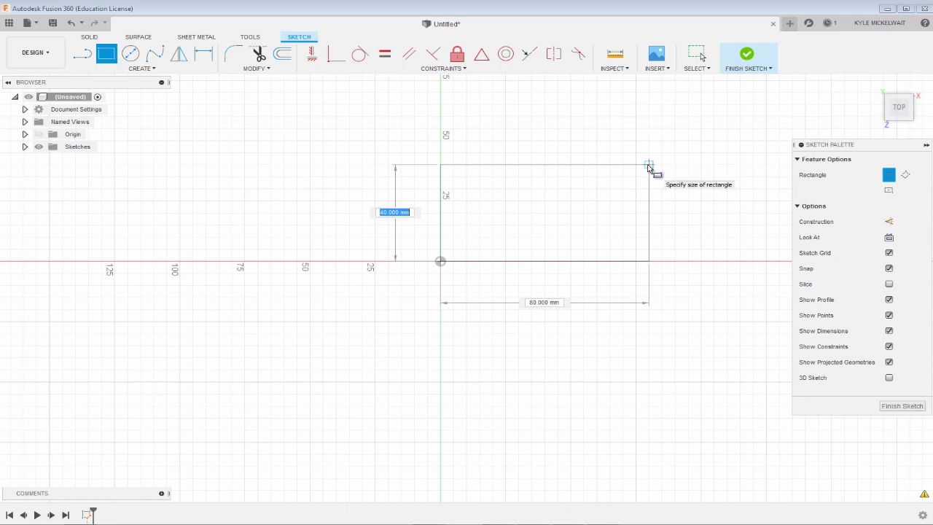
{"action": "key", "text": "Return"}
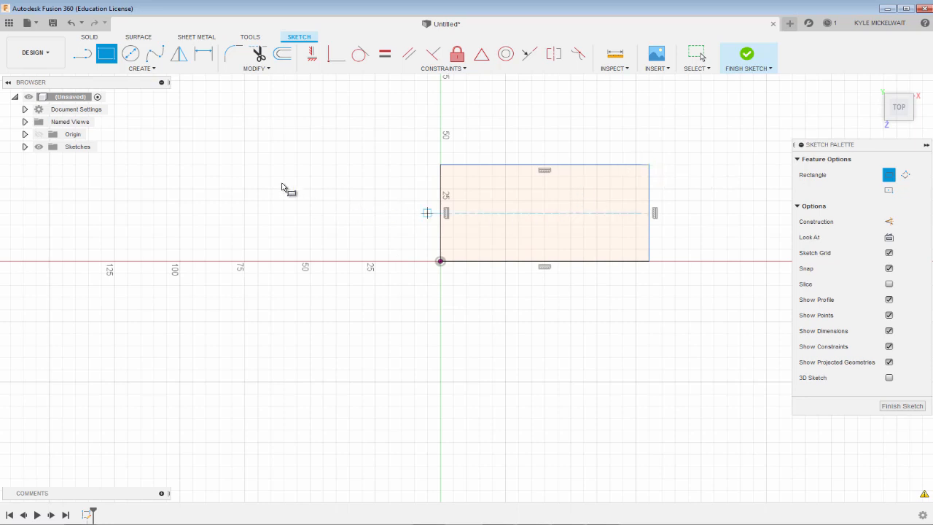
Dimension the rectangle's length at 80 mm and its width at 40 mm, and finish the sketch
{"action": "left_click", "coordinate": [204, 53]}
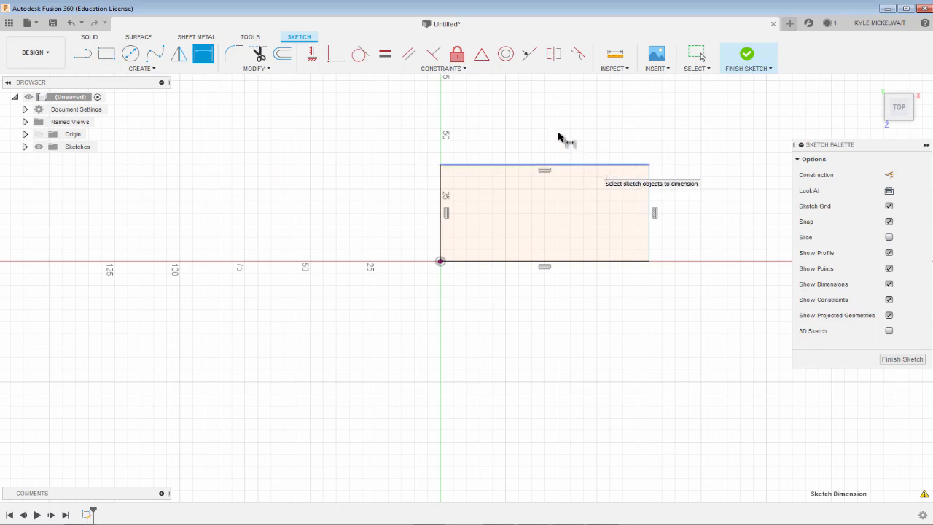
{"action": "left_click", "coordinate": [553, 165]}
{"action": "left_click", "coordinate": [556, 130]}
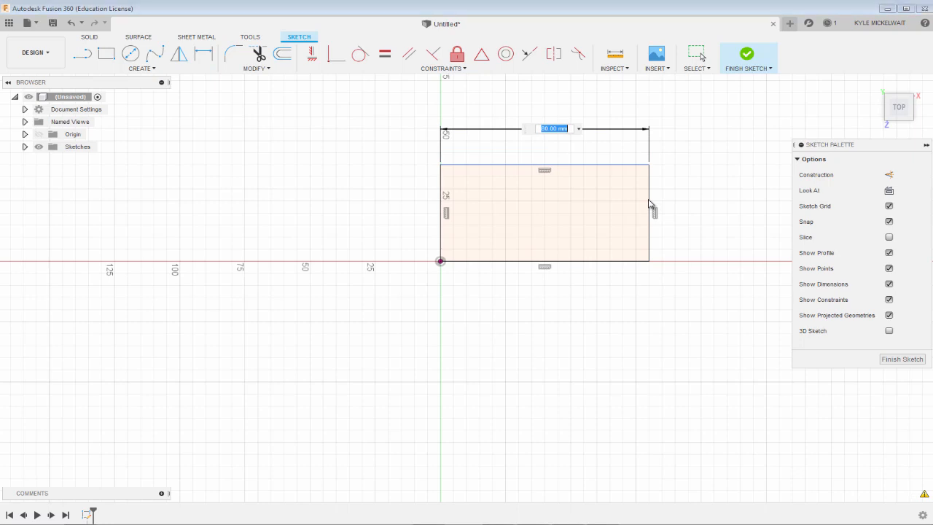
{"action": "key", "text": "Return"}
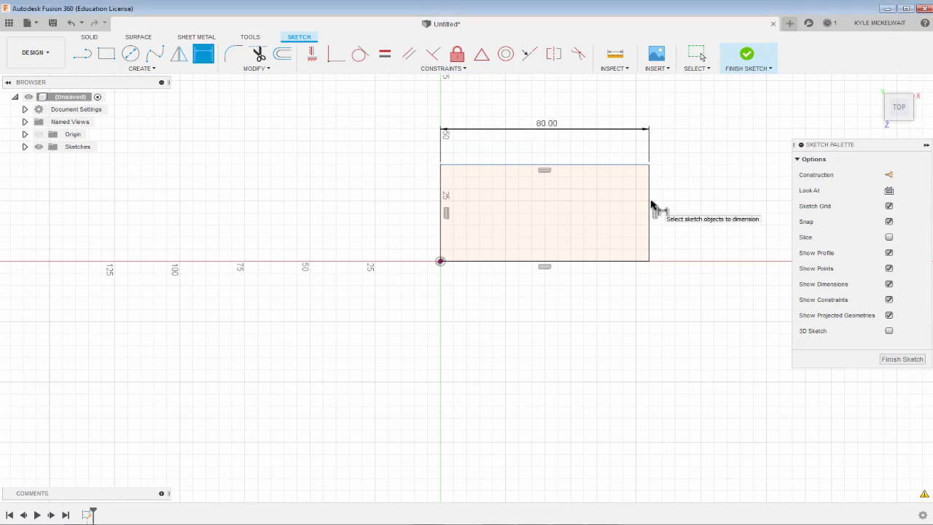
{"action": "left_click", "coordinate": [650, 208]}
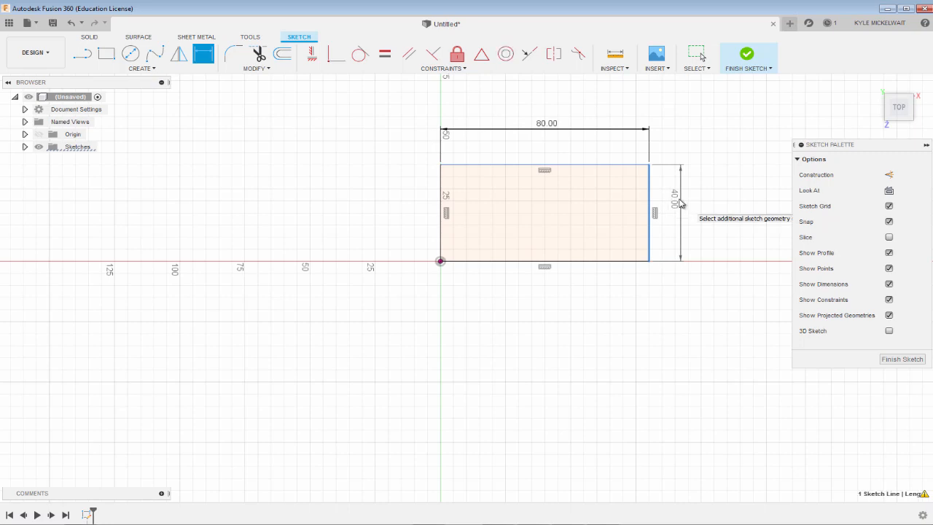
{"action": "left_click", "coordinate": [680, 203]}
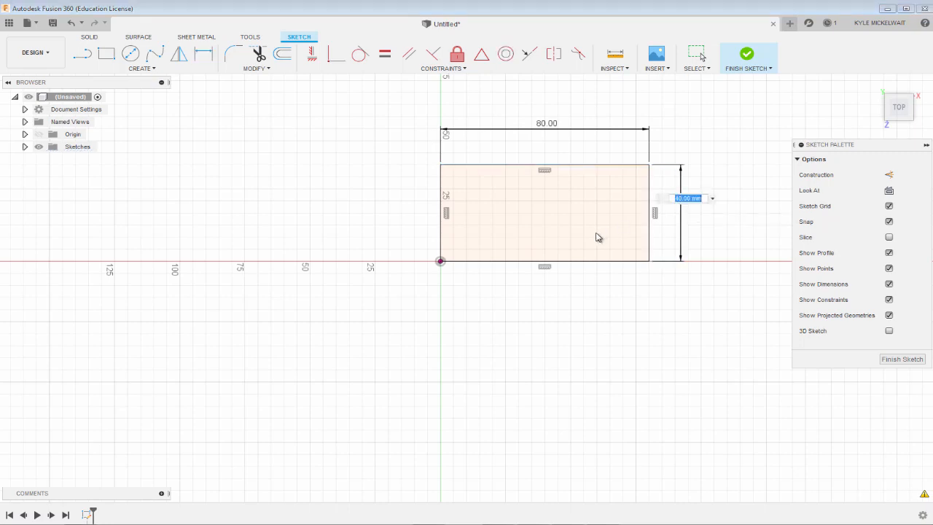
{"action": "key", "text": "Return"}
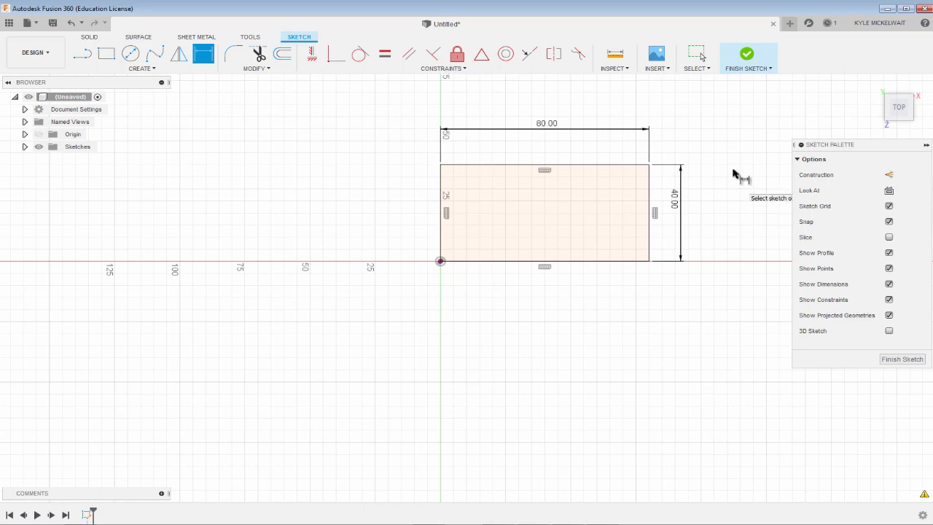
{"action": "left_click", "coordinate": [751, 57]}
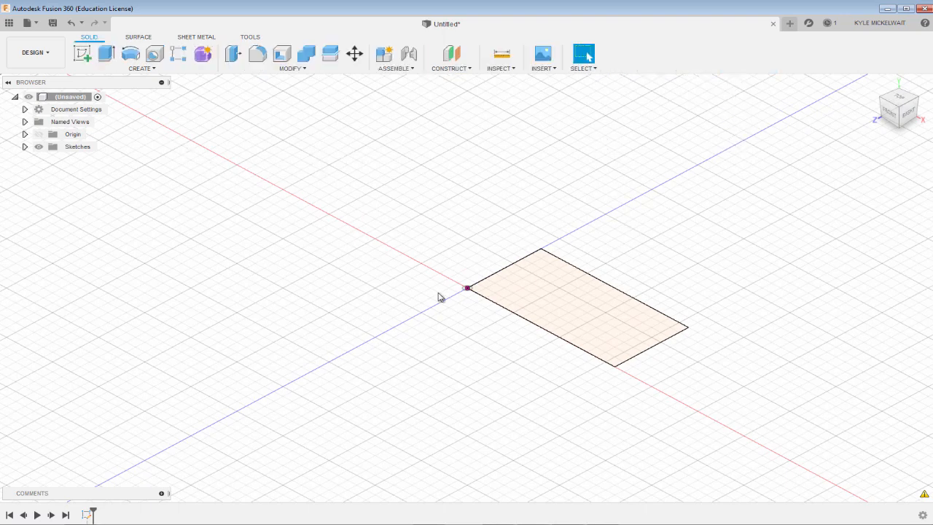
Extrude the rectangular profile upward 30 mm as a new body, checking the height against the bracket drawing
{"action": "left_click", "coordinate": [106, 58]}
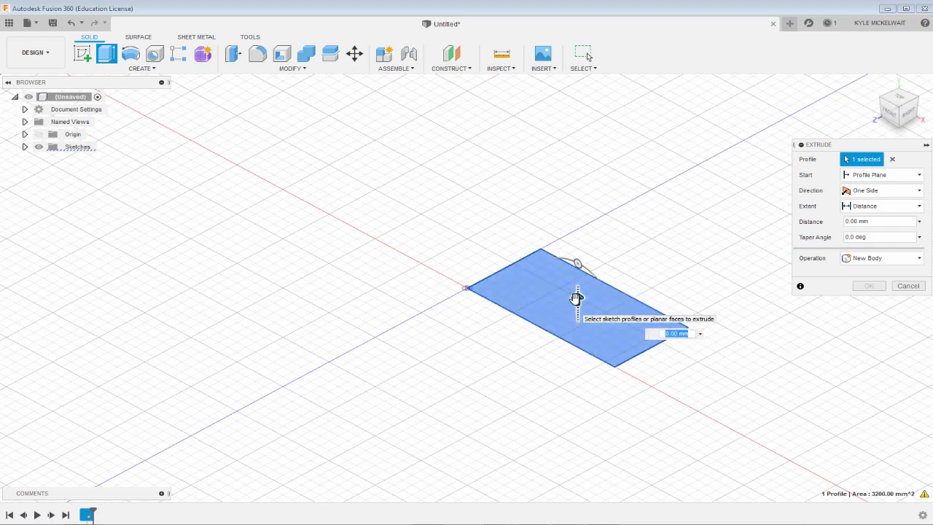
{"action": "left_click_drag", "start_coordinate": [577, 297], "coordinate": [577, 238]}
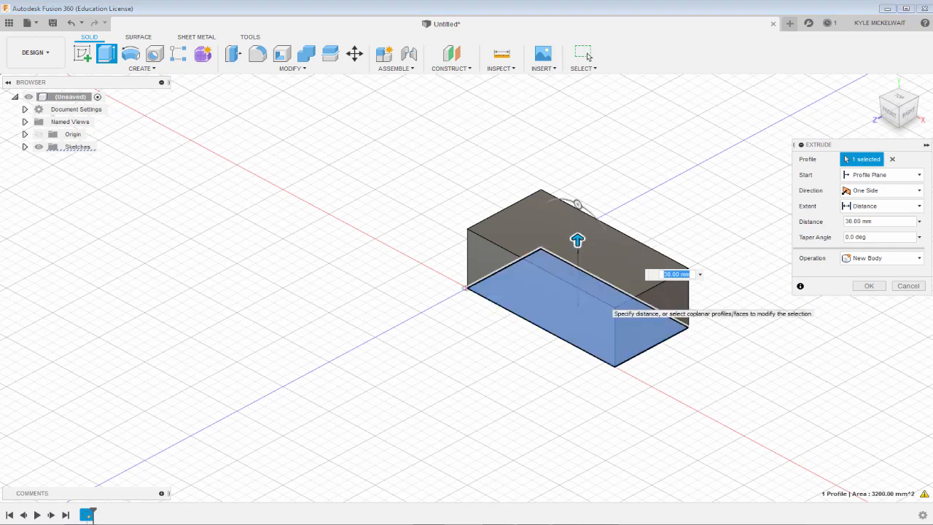
{"action": "key", "text": "alt+Tab"}
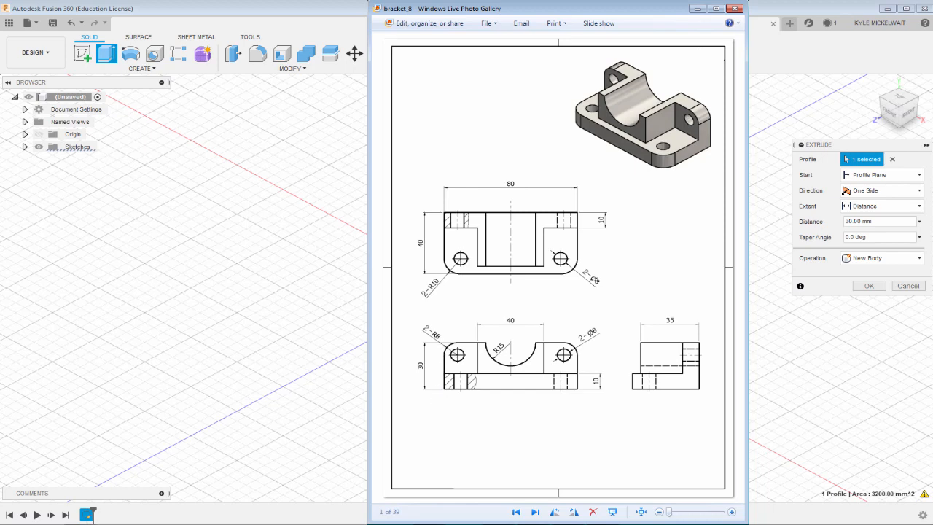
{"action": "key", "text": "alt+Tab"}
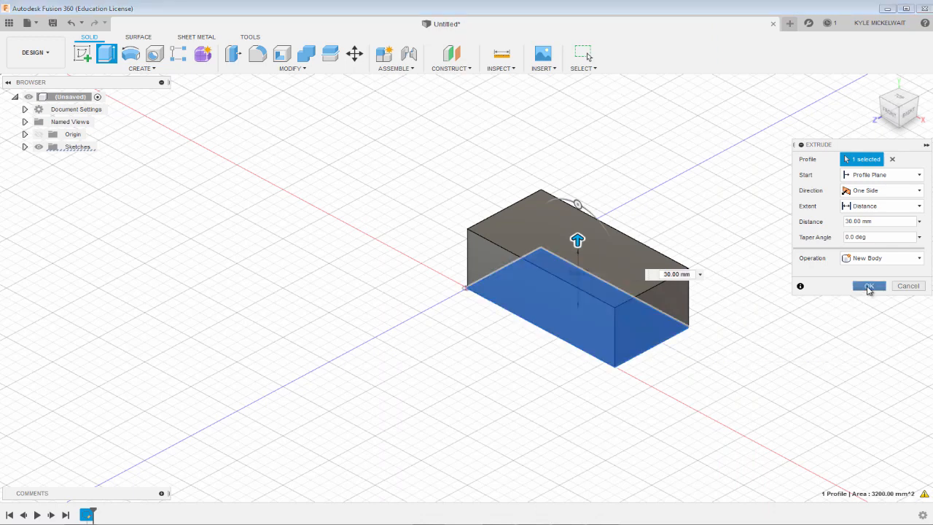
{"action": "left_click", "coordinate": [869, 287]}
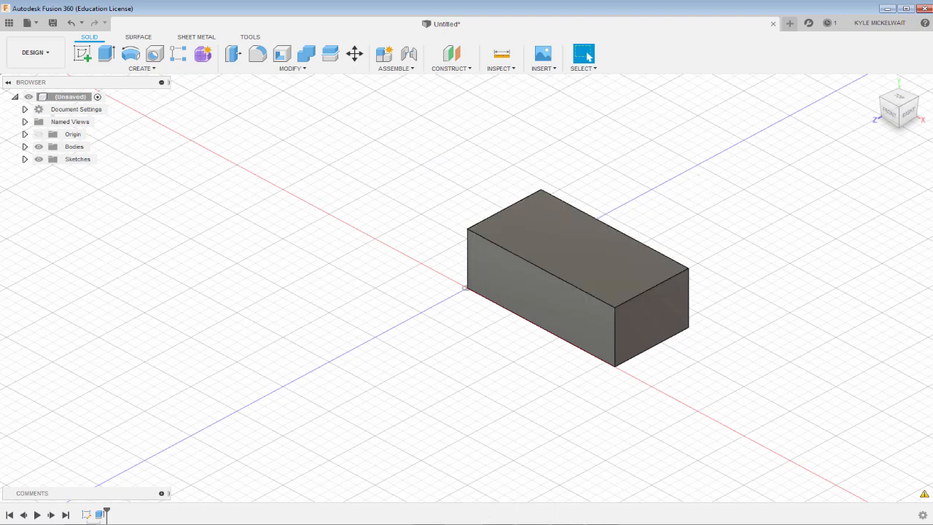
On the block's top face, sketch a five-segment stepped line from side to side with a forward middle segment about 40 mm long
{"action": "key", "text": "alt+Tab"}
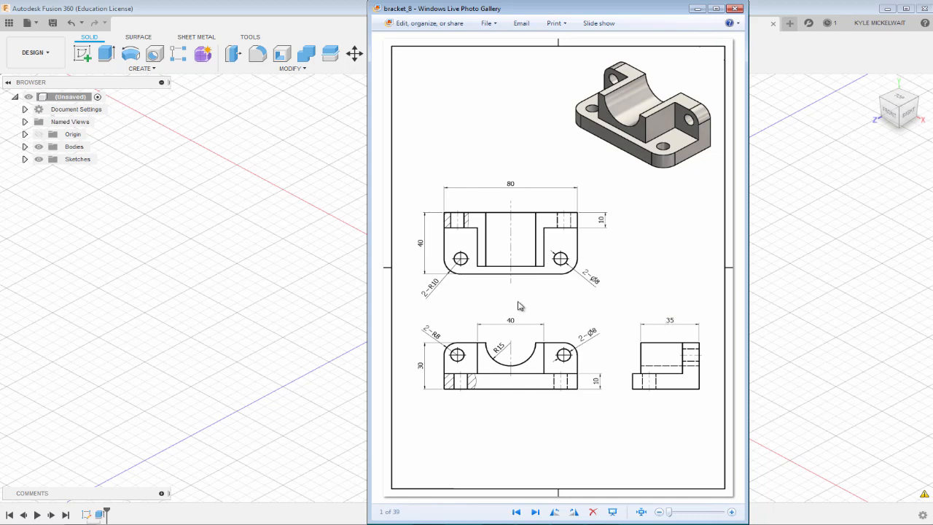
{"action": "left_click", "coordinate": [297, 250]}
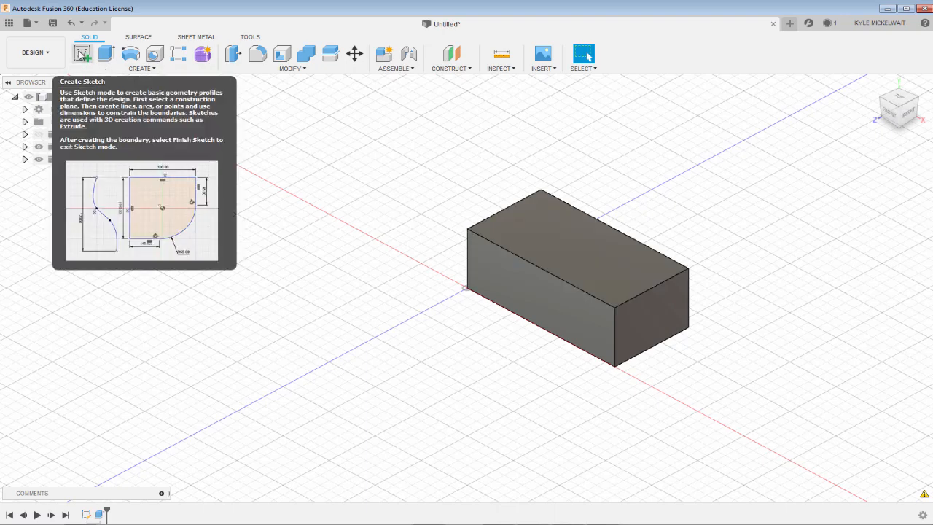
{"action": "left_click", "coordinate": [81, 54]}
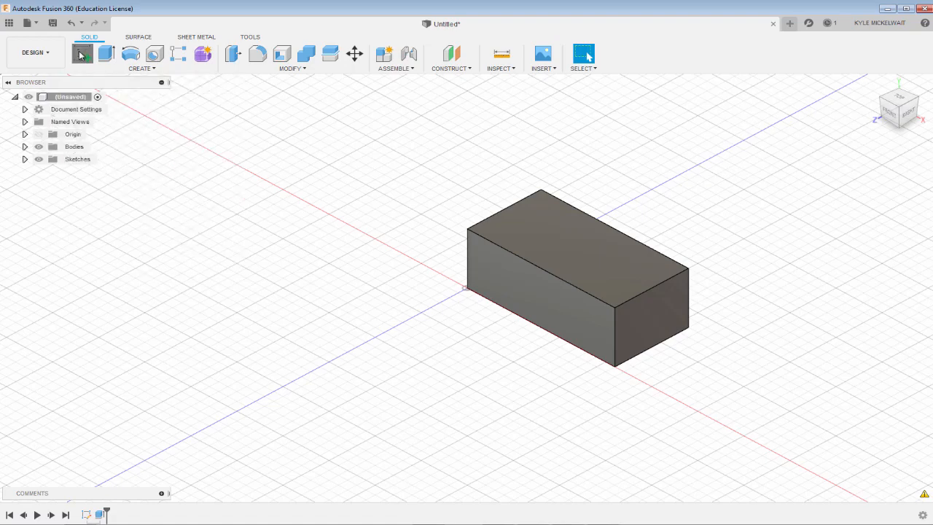
{"action": "left_click", "coordinate": [544, 236]}
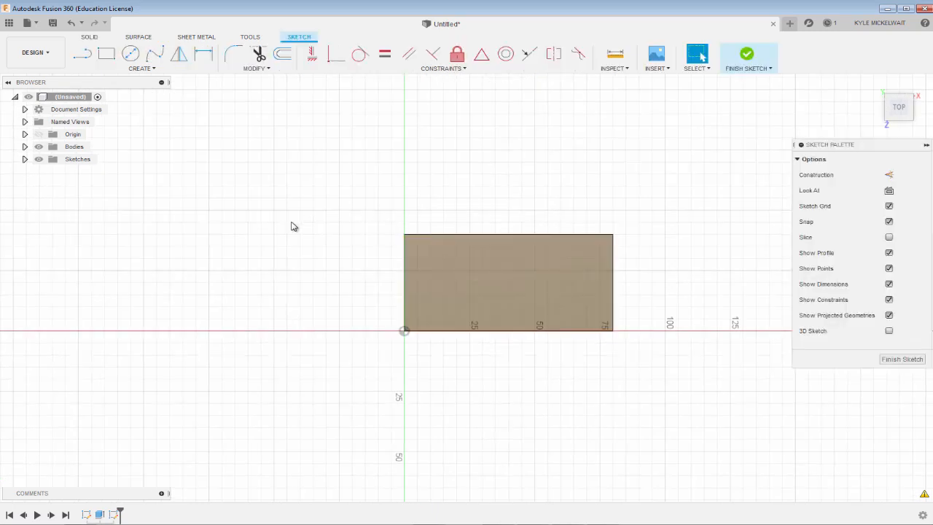
{"action": "left_click", "coordinate": [84, 55]}
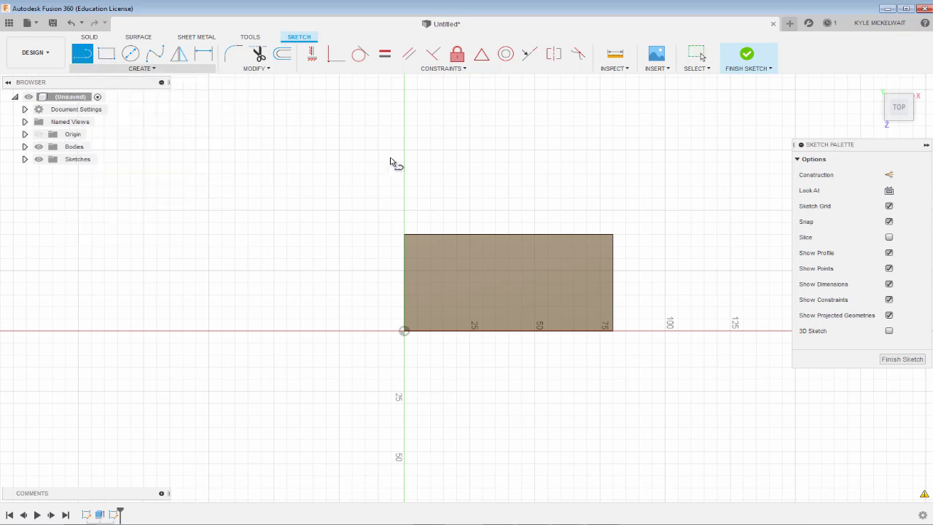
{"action": "left_click", "coordinate": [404, 258]}
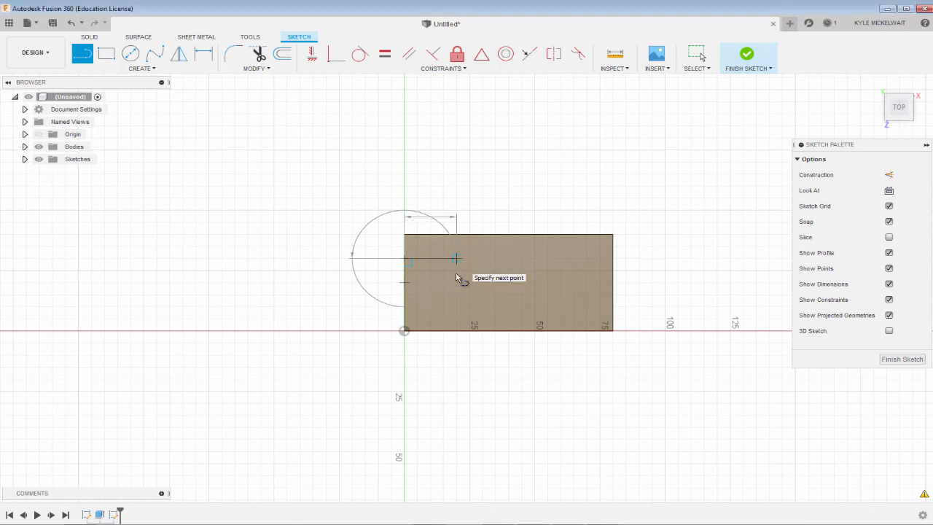
{"action": "left_click", "coordinate": [457, 259]}
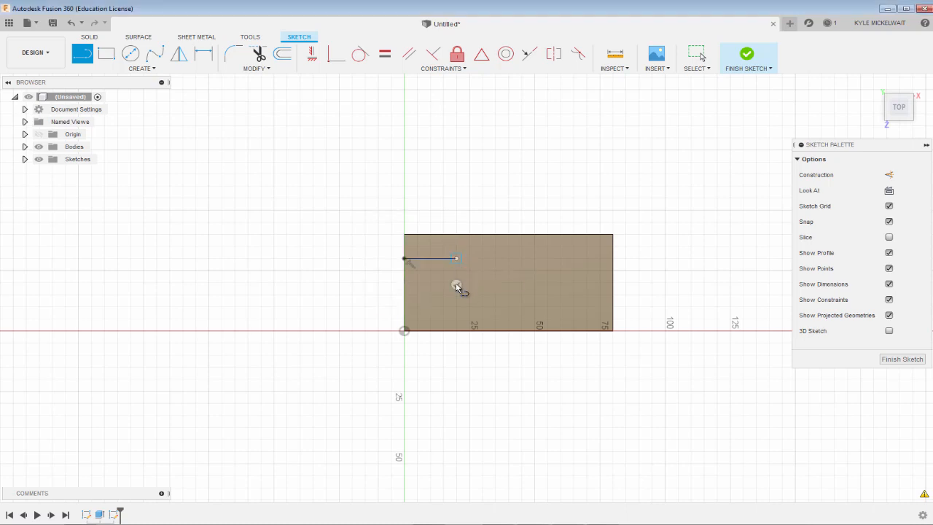
{"action": "left_click", "coordinate": [457, 321]}
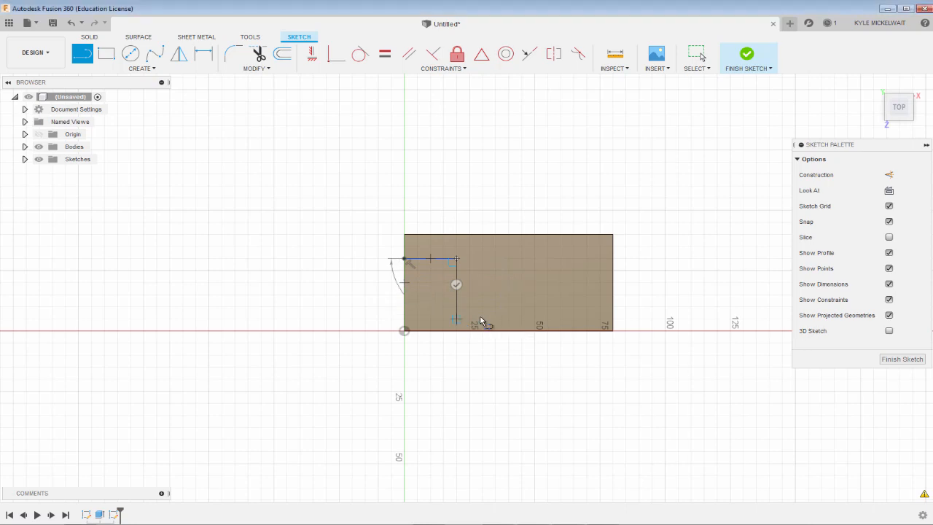
{"action": "left_click", "coordinate": [561, 321]}
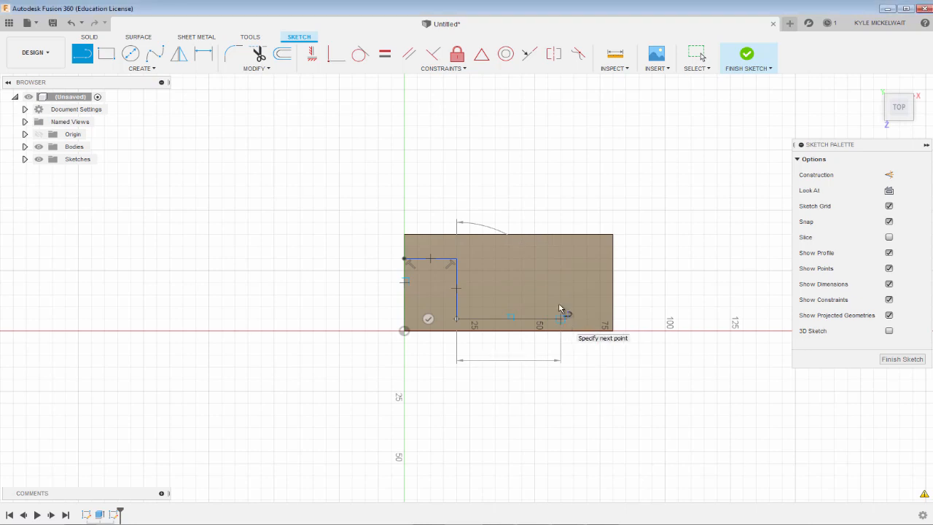
{"action": "left_click", "coordinate": [560, 259]}
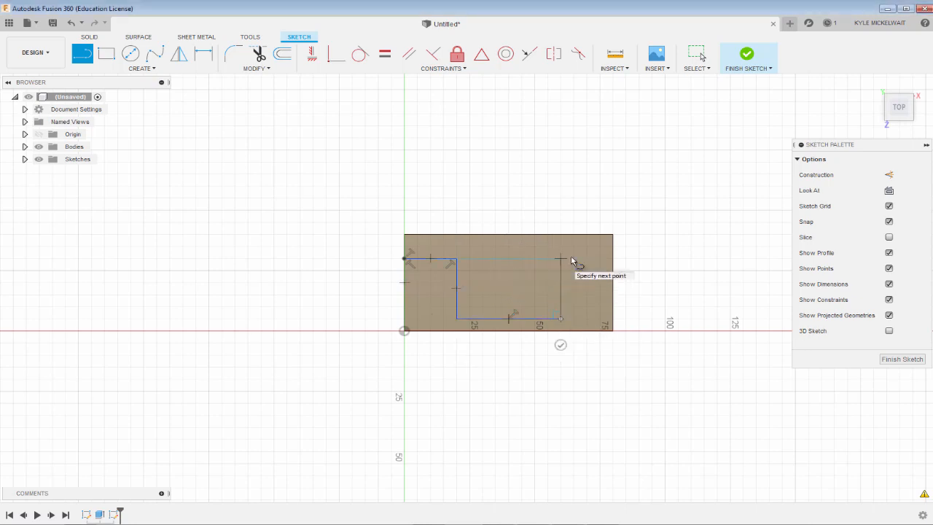
{"action": "left_click", "coordinate": [614, 260]}
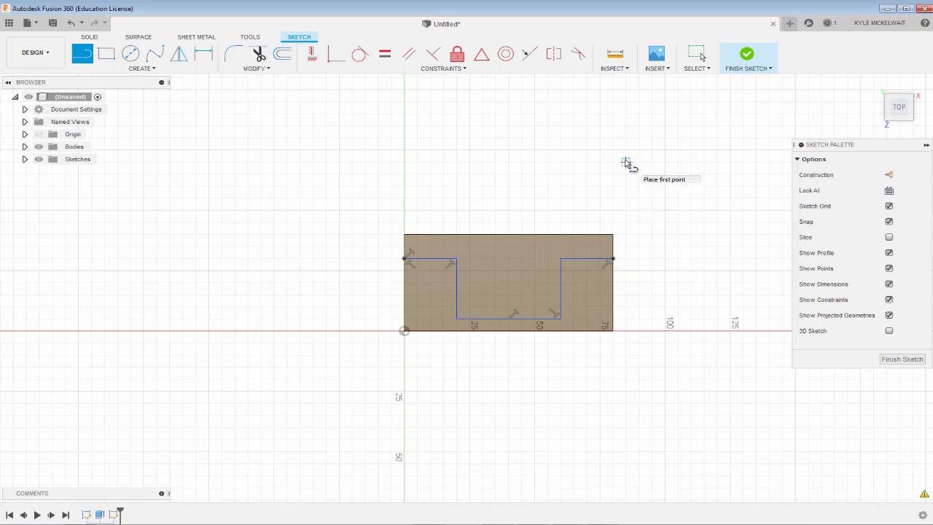
{"action": "key", "text": "Escape"}
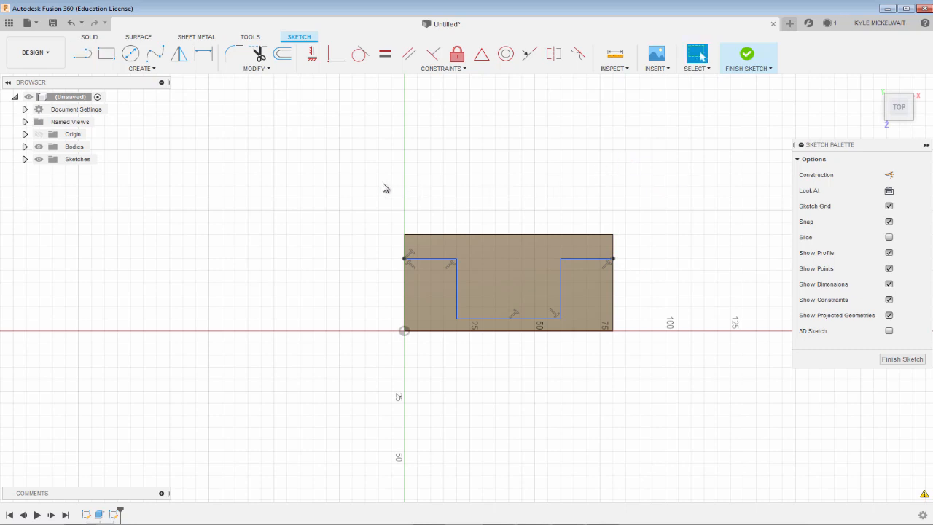
Dimension the stepped line's forward middle segment at 40 mm long and 5 mm from the block's front edge
{"action": "left_click", "coordinate": [203, 53]}
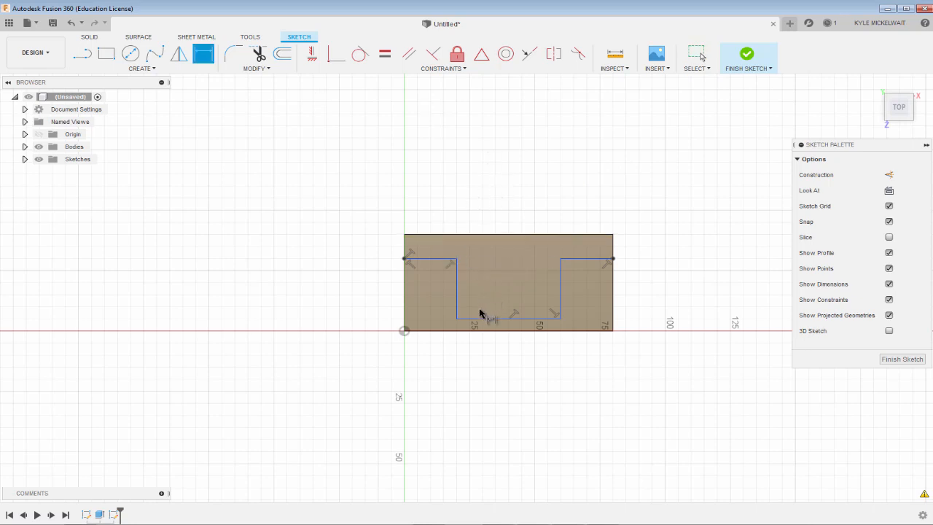
{"action": "left_click", "coordinate": [510, 320]}
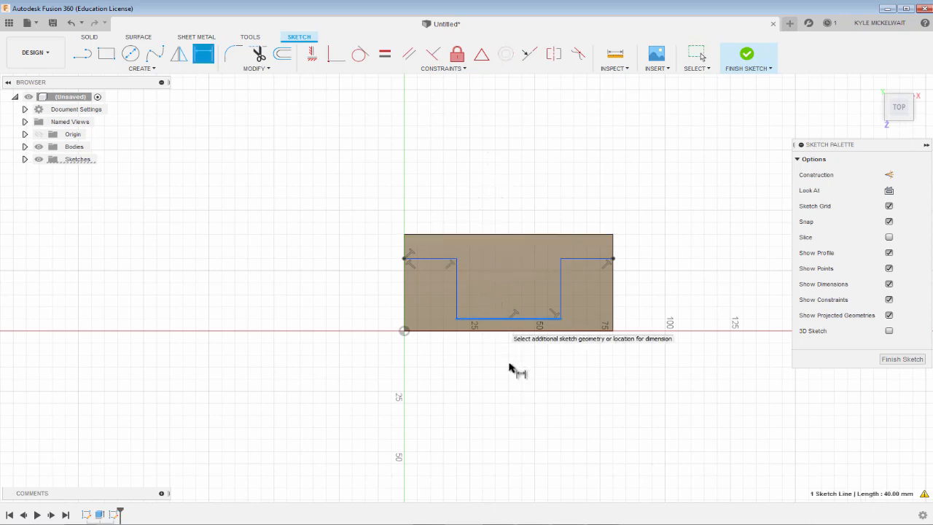
{"action": "left_click", "coordinate": [508, 366]}
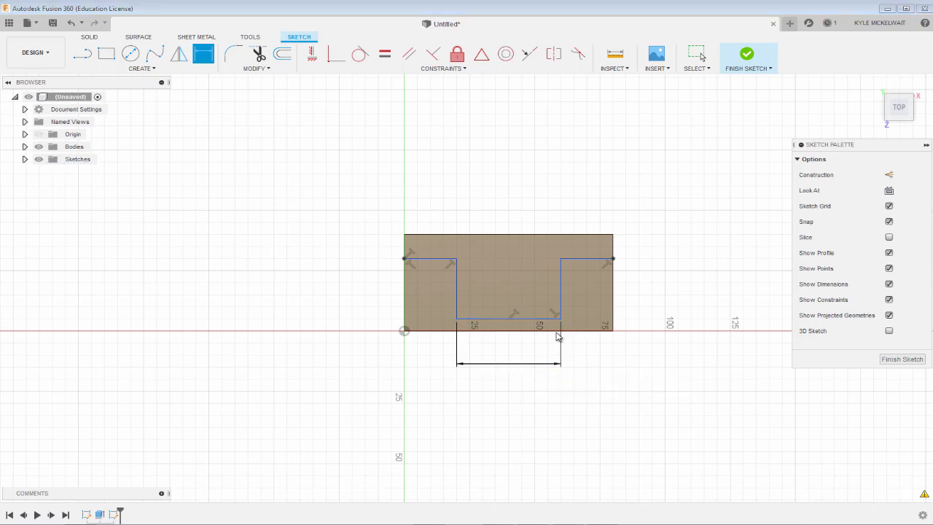
{"action": "key", "text": "Return"}
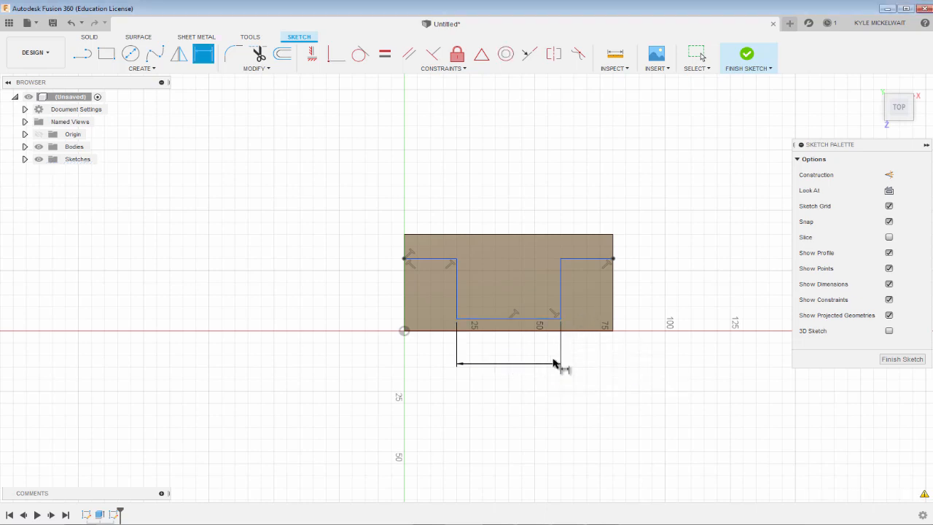
{"action": "left_click", "coordinate": [524, 321]}
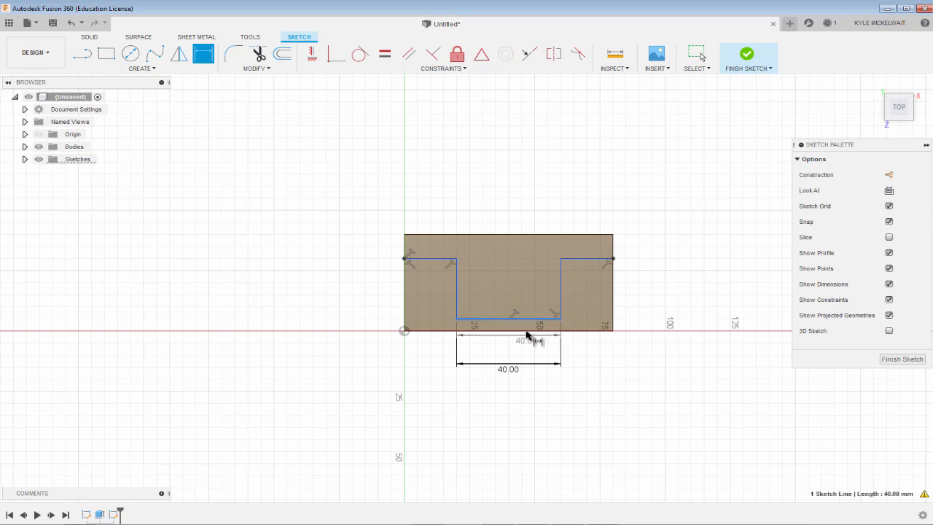
{"action": "left_click", "coordinate": [526, 332]}
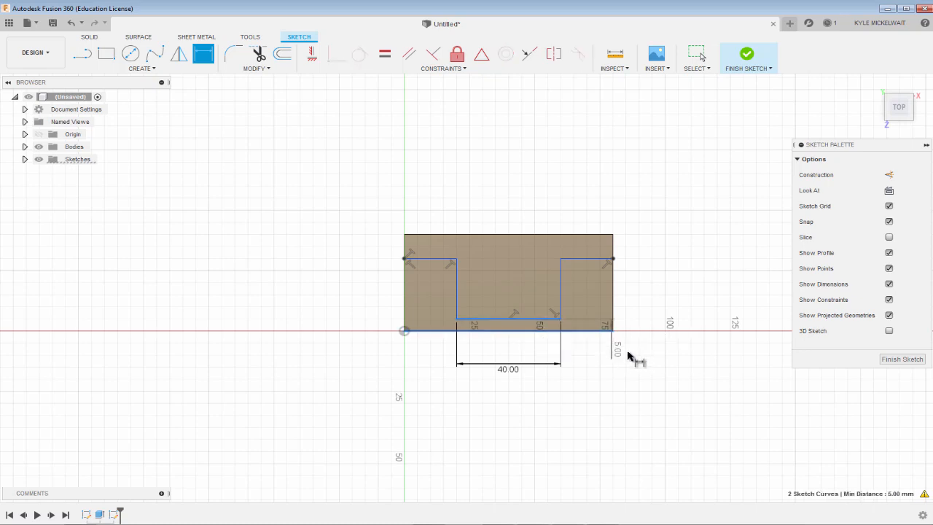
{"action": "left_click", "coordinate": [639, 349]}
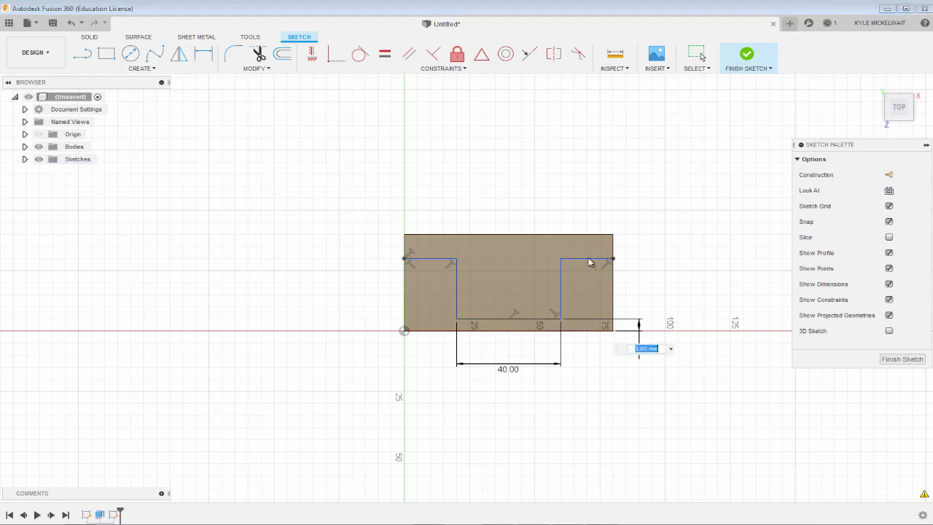
{"action": "key", "text": "Return"}
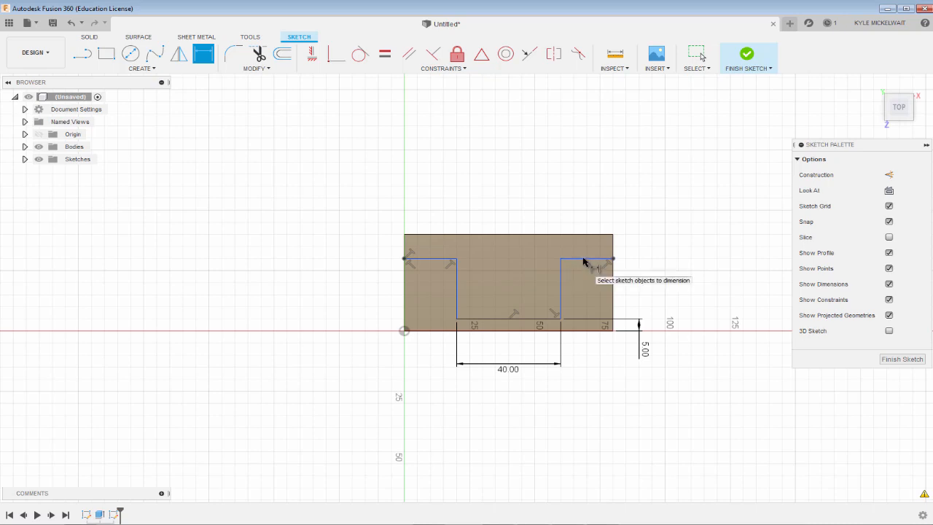
Dimension the right rear segment of the stepped line at 20 mm long and 10 mm from the block's back edge
{"action": "left_click", "coordinate": [592, 259]}
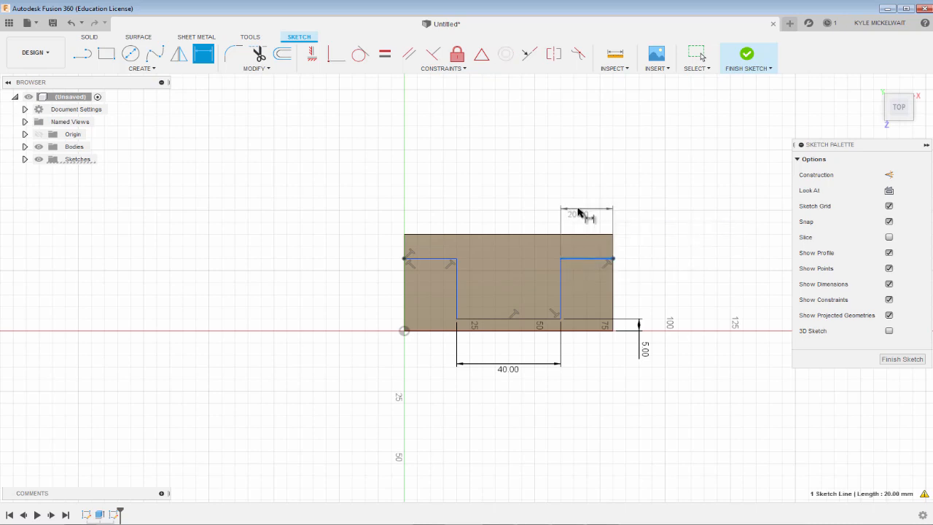
{"action": "left_click", "coordinate": [578, 210]}
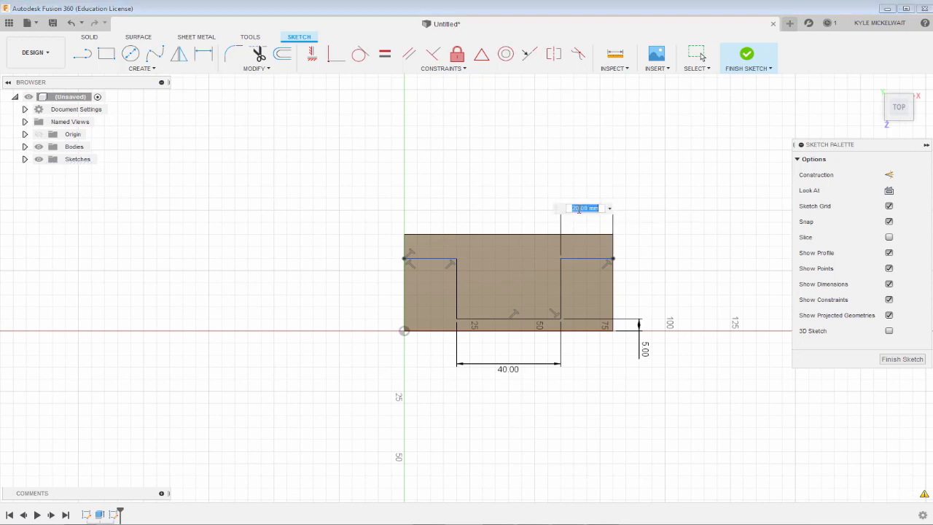
{"action": "key", "text": "Return"}
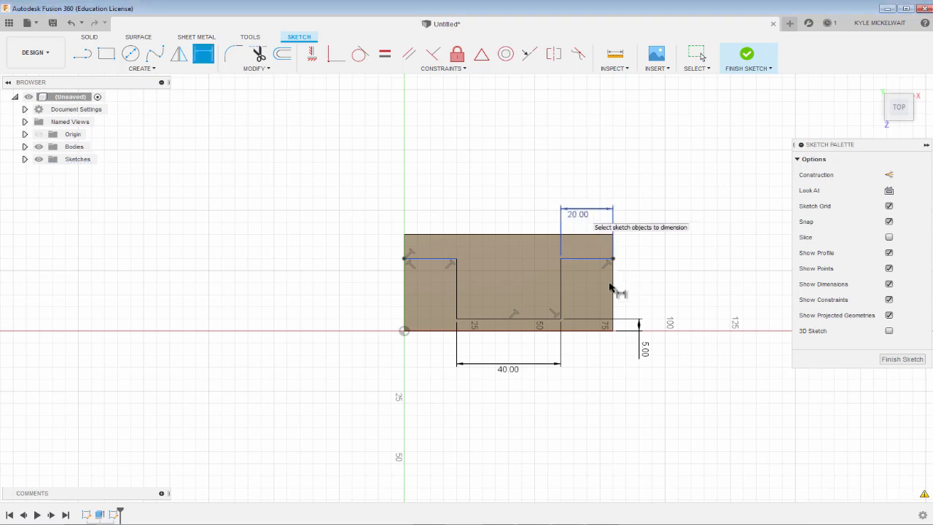
{"action": "left_click", "coordinate": [593, 248]}
{"action": "left_click", "coordinate": [593, 235]}
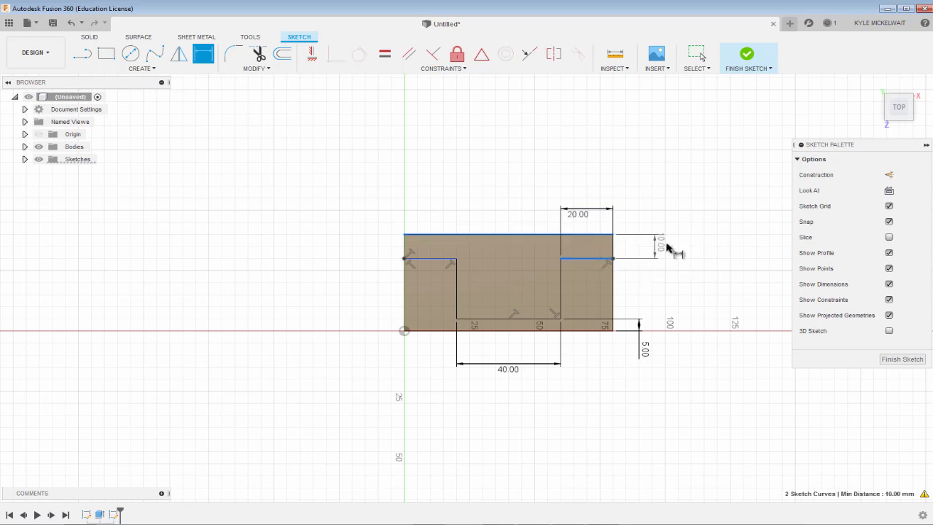
{"action": "left_click", "coordinate": [669, 249]}
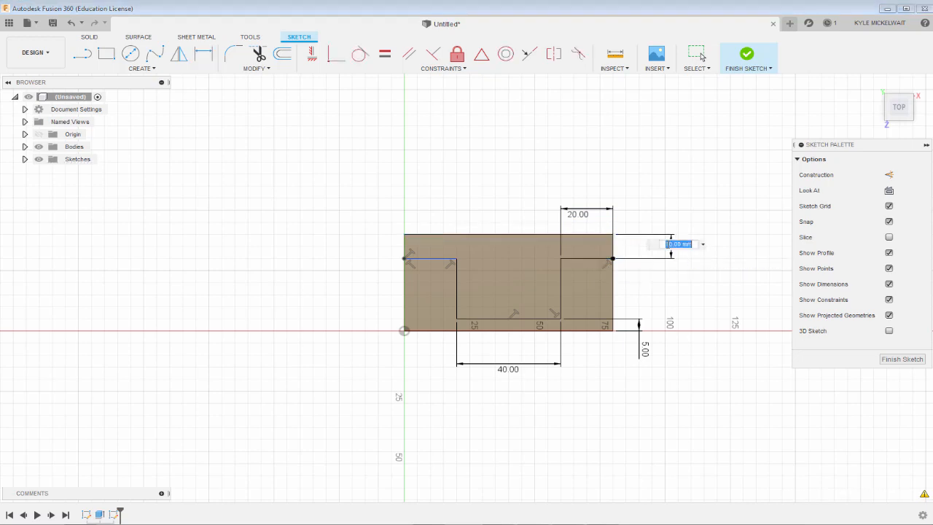
{"action": "key", "text": "Return"}
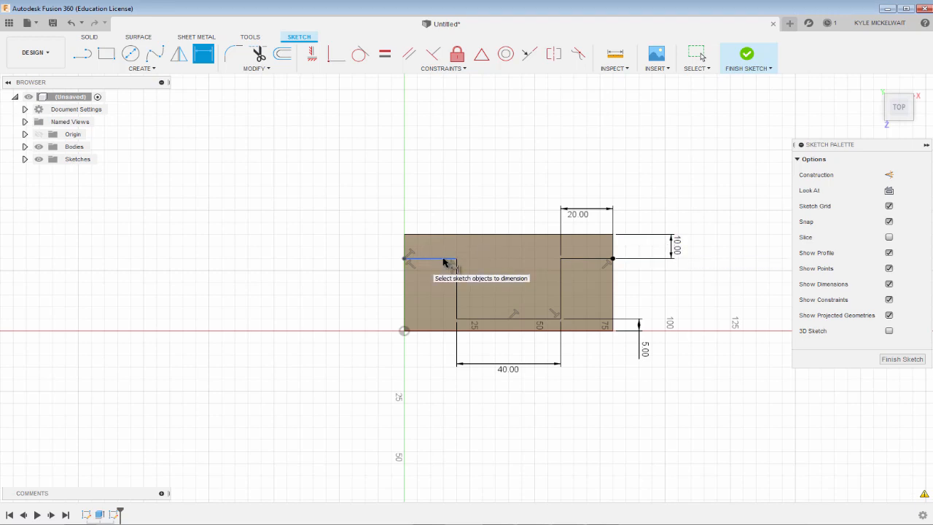
Make the left rear segment collinear with the right rear segment and finish the sketch
{"action": "left_click", "coordinate": [598, 259]}
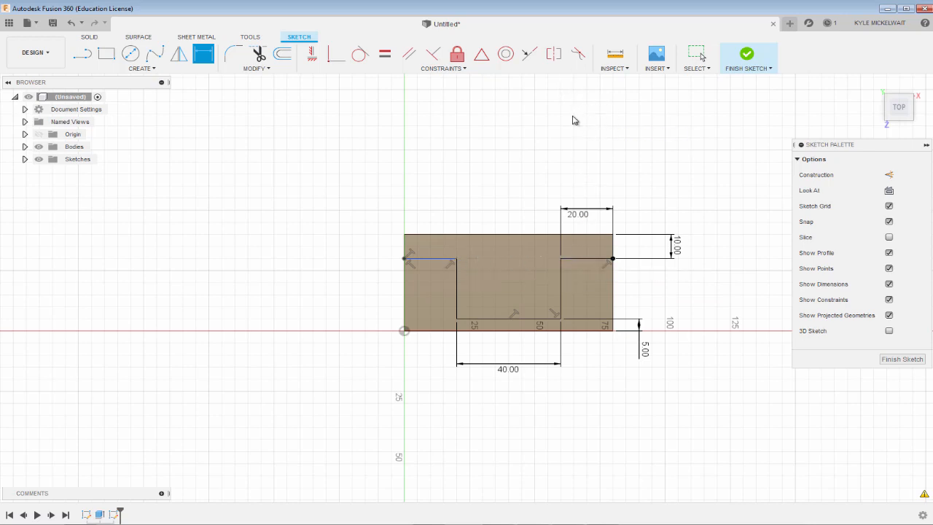
{"action": "key", "text": "Escape"}
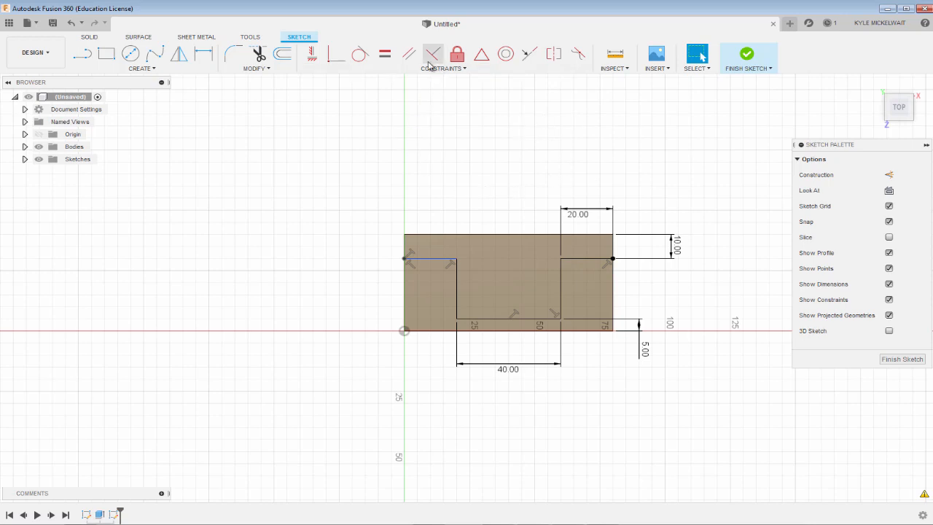
{"action": "left_click", "coordinate": [530, 55]}
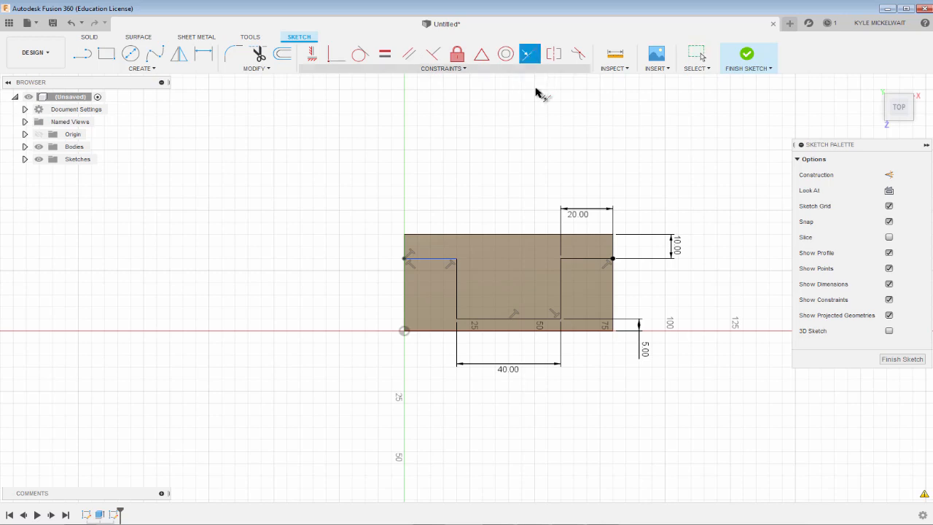
{"action": "left_click", "coordinate": [588, 260]}
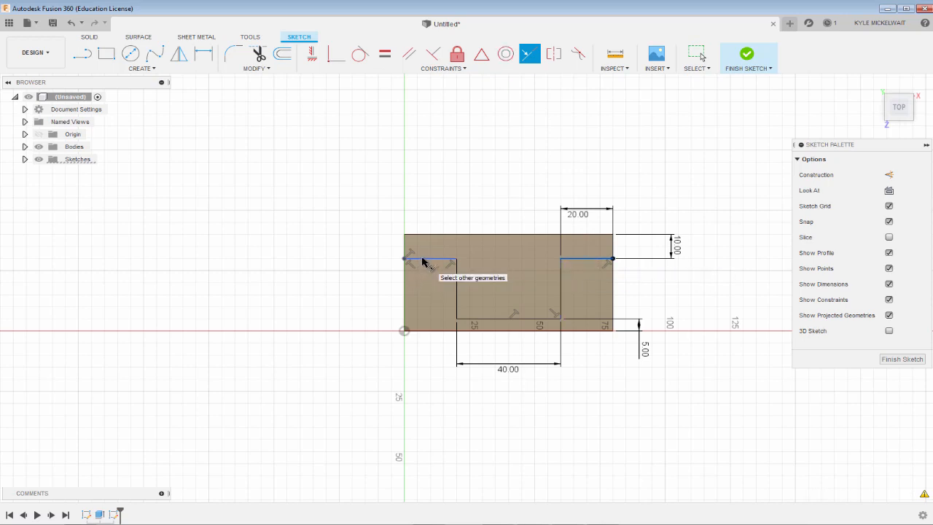
{"action": "left_click", "coordinate": [423, 261]}
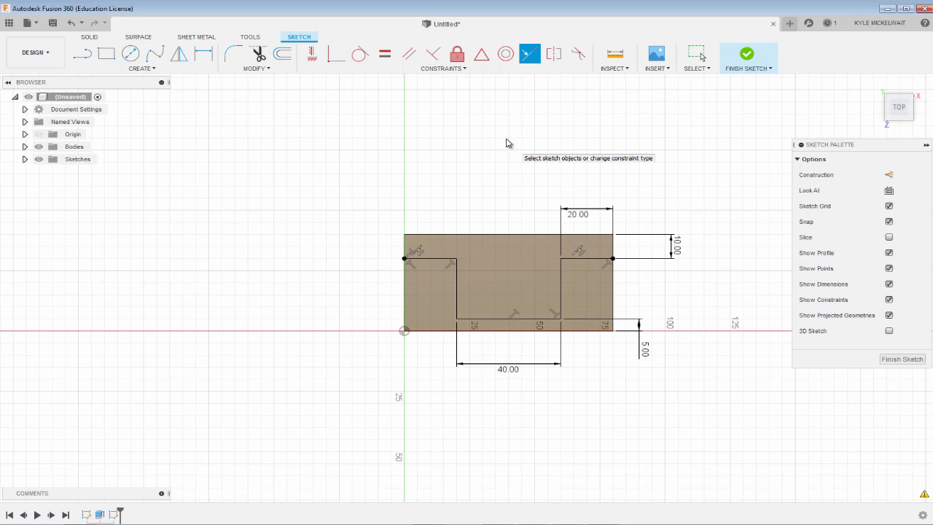
{"action": "key", "text": "Escape"}
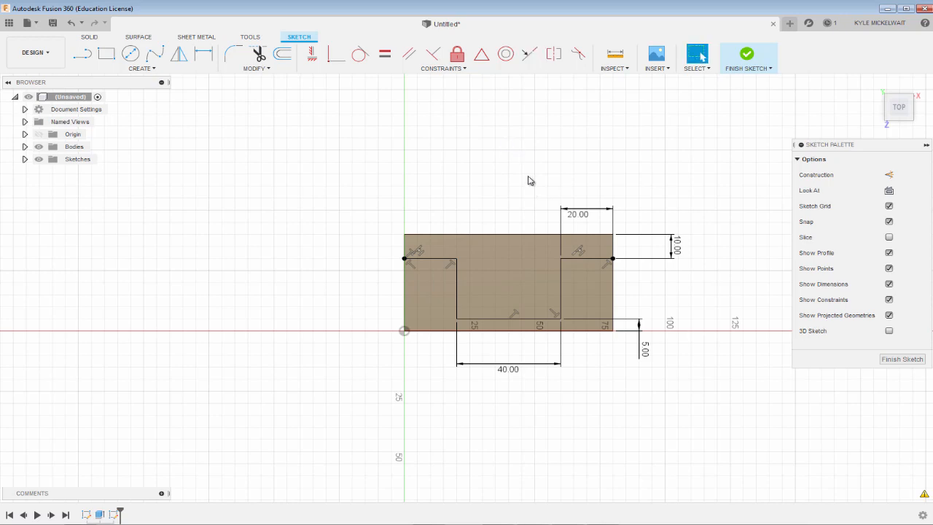
{"action": "left_click", "coordinate": [747, 56]}
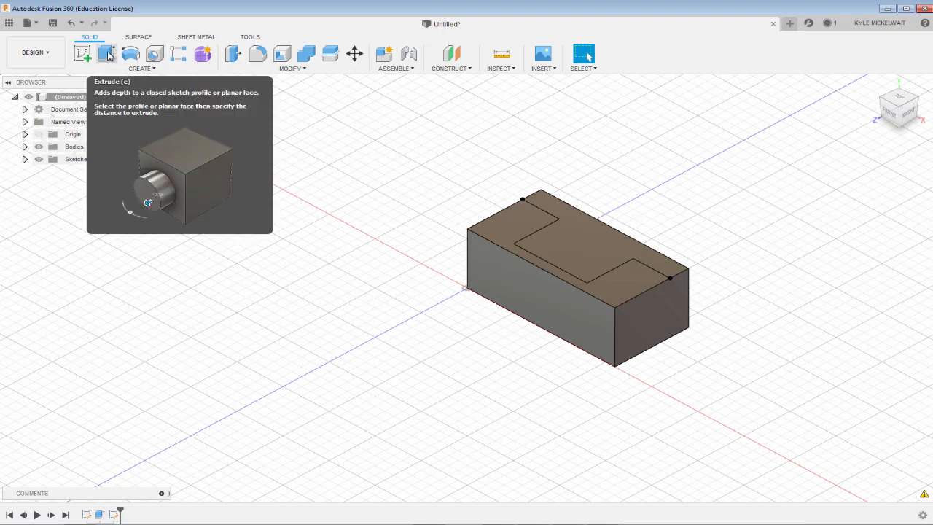
Extrude the front stepped profile 20 mm downward as a cut, checking the base thickness against the bracket drawing
{"action": "left_click", "coordinate": [107, 54]}
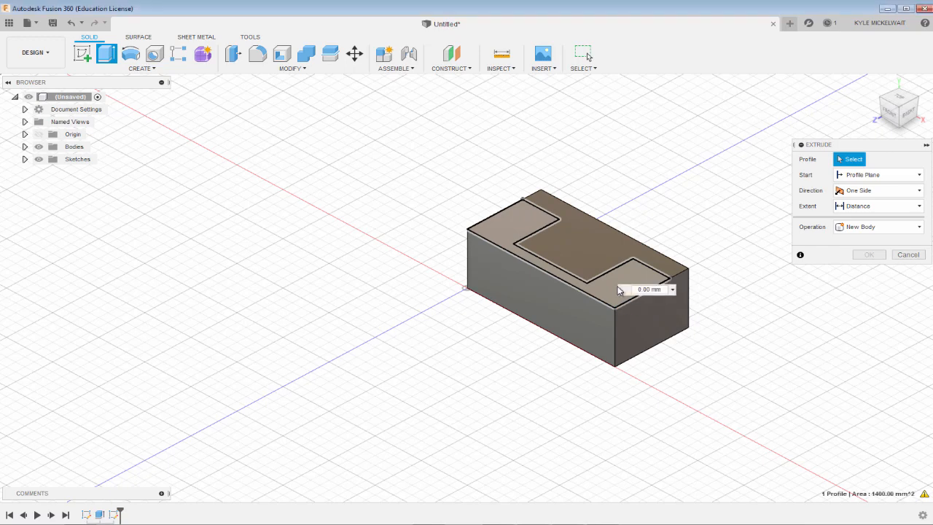
{"action": "left_click", "coordinate": [618, 291]}
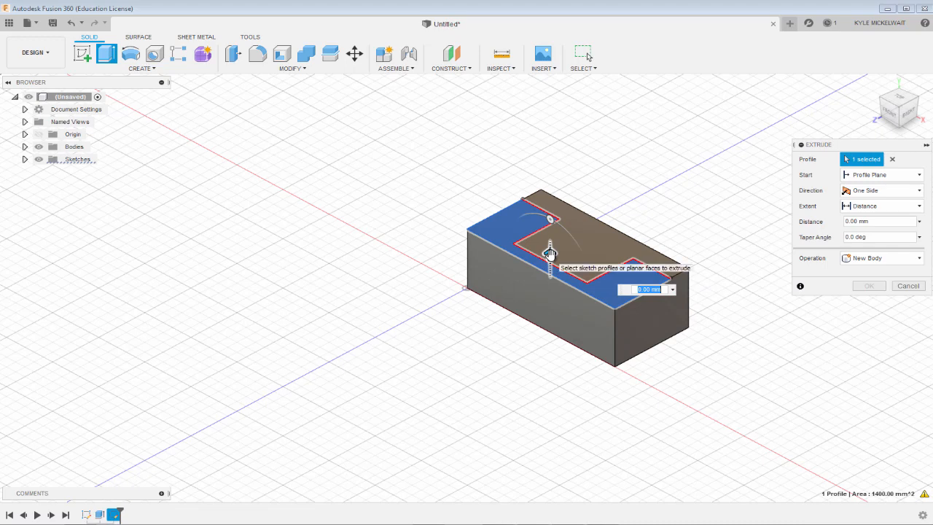
{"action": "left_click_drag", "start_coordinate": [550, 253], "coordinate": [551, 297]}
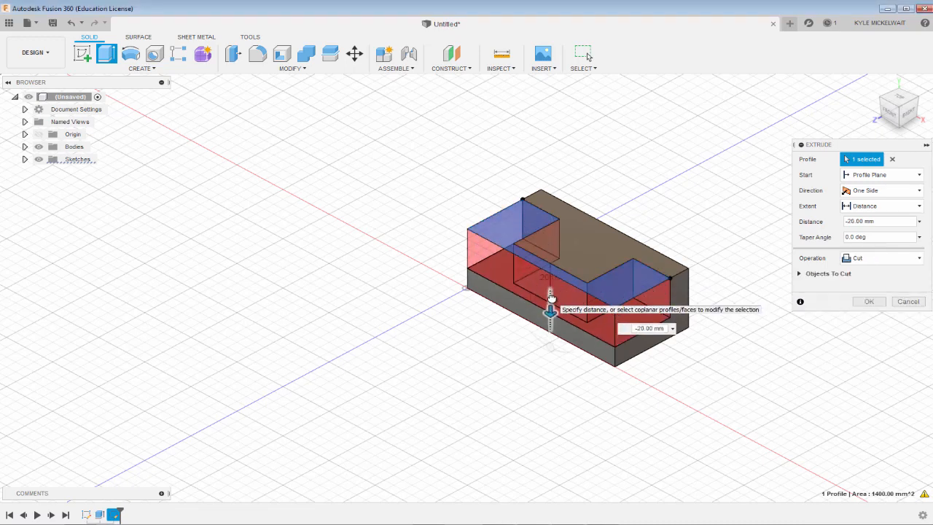
{"action": "left_click_drag", "start_coordinate": [552, 298], "coordinate": [552, 296]}
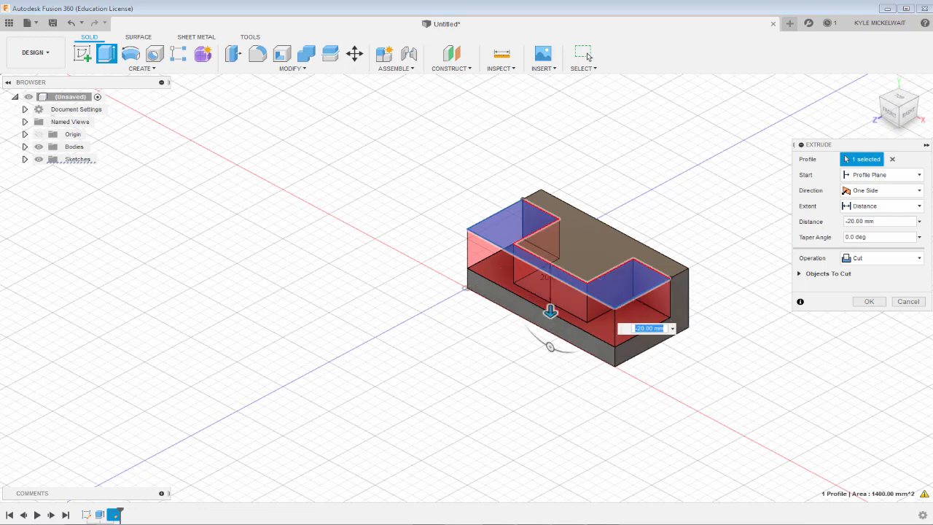
{"action": "key", "text": "alt+Tab"}
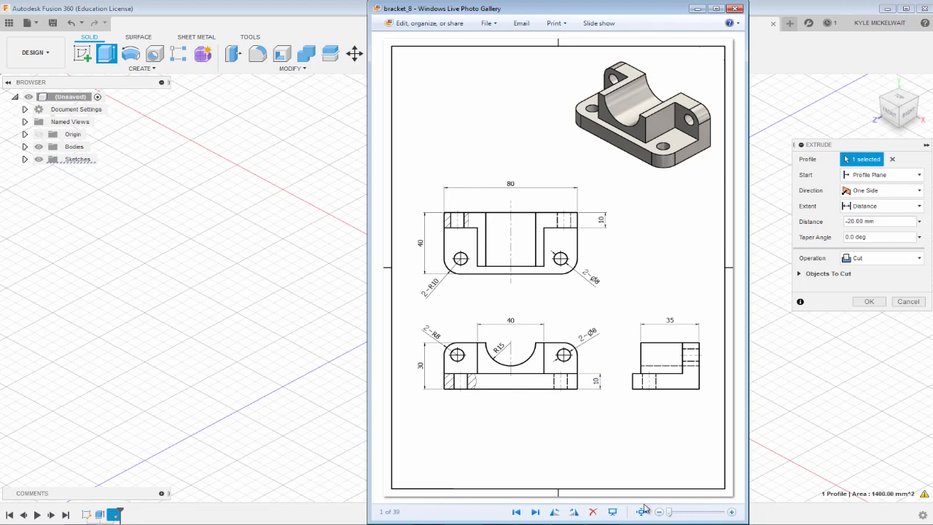
{"action": "left_click", "coordinate": [301, 396]}
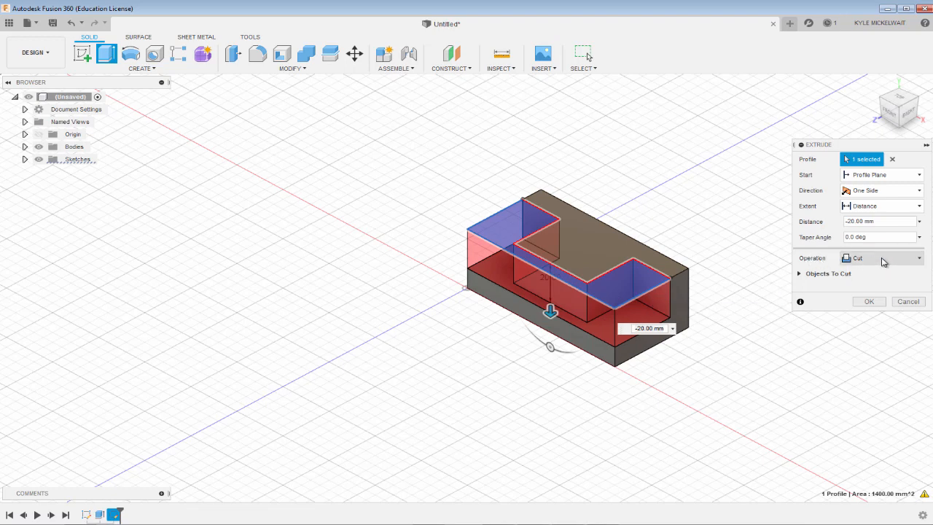
{"action": "left_click", "coordinate": [871, 301]}
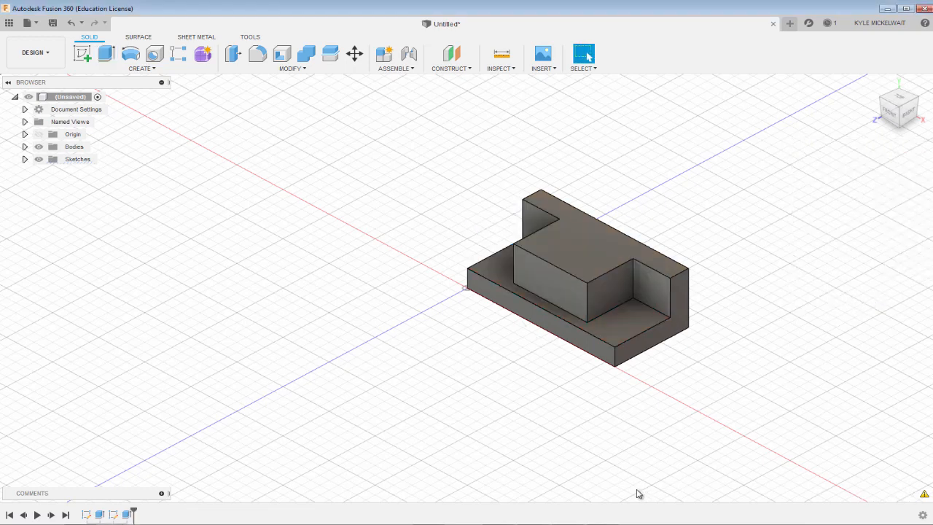
After checking the bracket drawing, sketch a 30 mm diameter circle on the raised middle block's front face, centred on its top edge's midpoint
{"action": "left_click", "coordinate": [534, 523]}
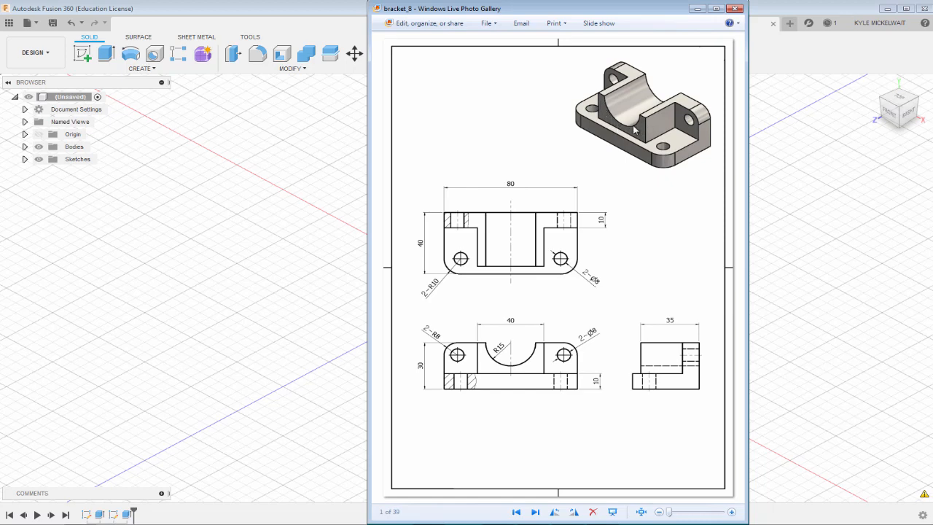
{"action": "left_click", "coordinate": [329, 244]}
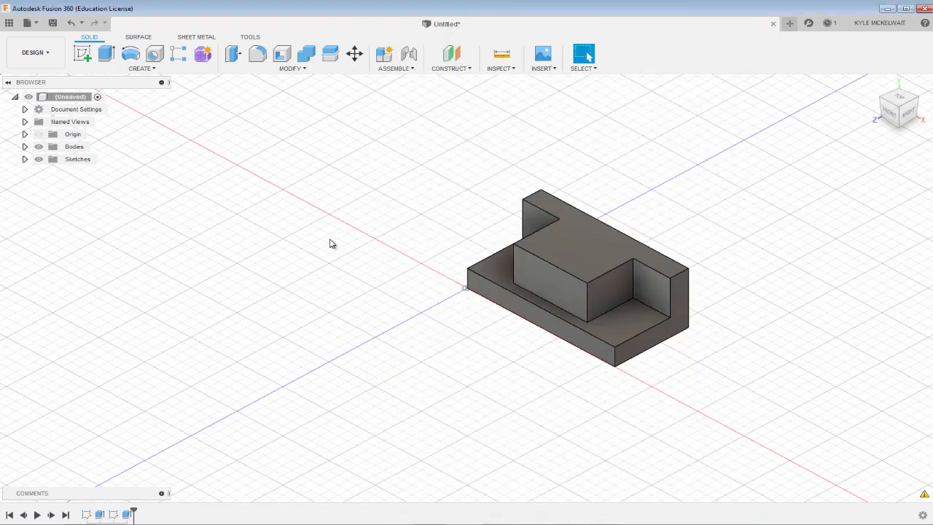
{"action": "left_click", "coordinate": [82, 56]}
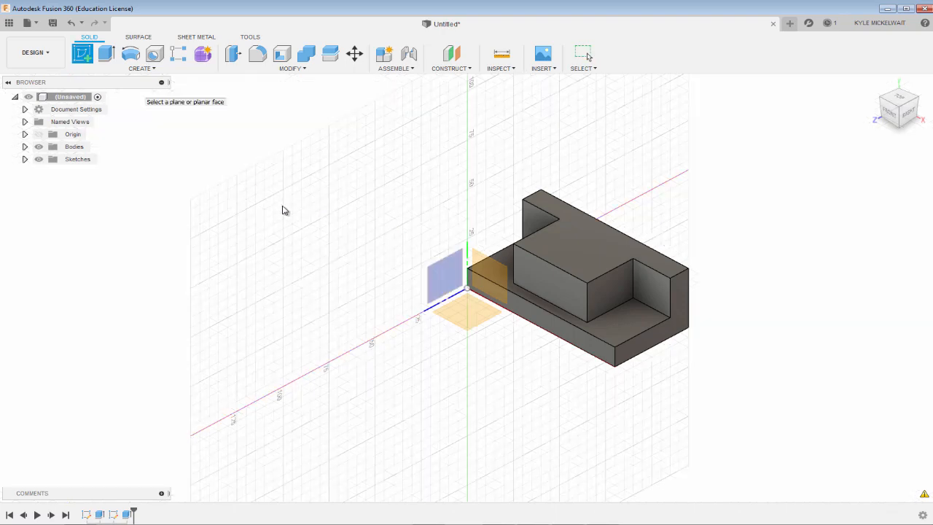
{"action": "left_click", "coordinate": [542, 286]}
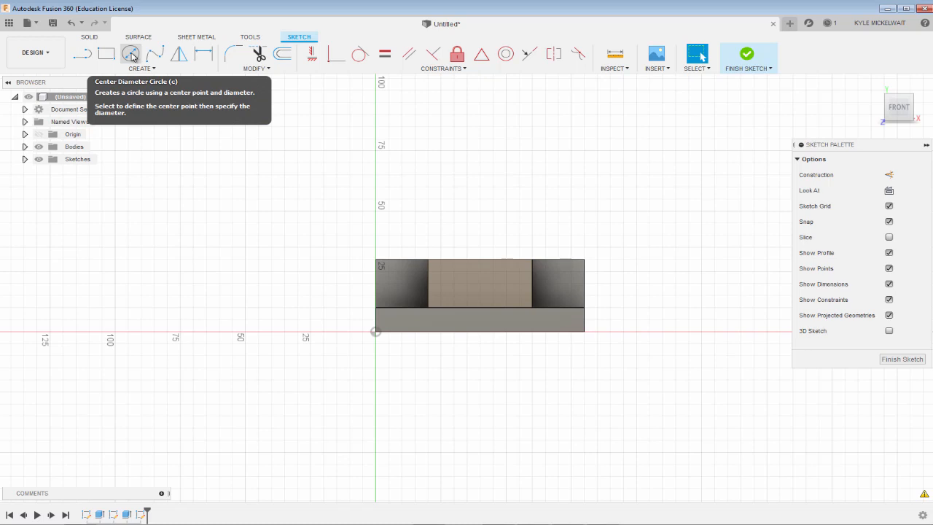
{"action": "left_click", "coordinate": [131, 55]}
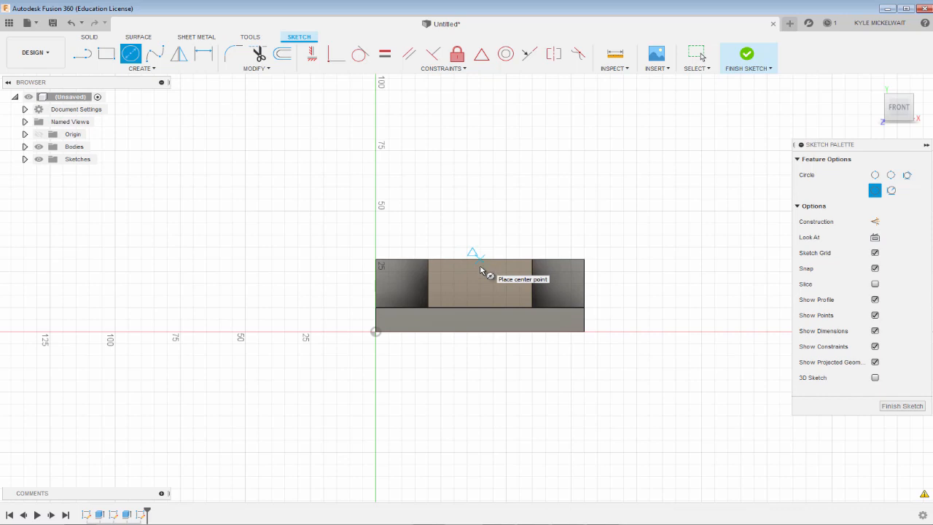
{"action": "left_click", "coordinate": [479, 261]}
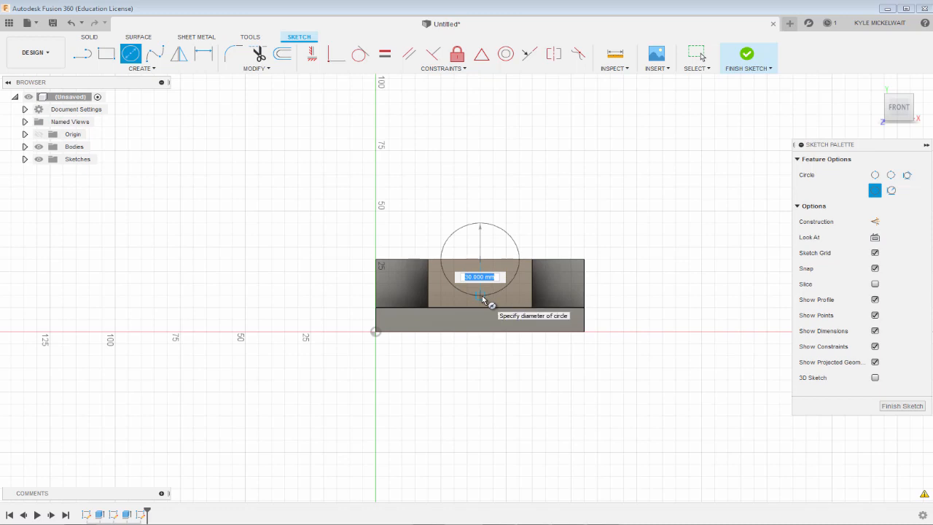
{"action": "left_click", "coordinate": [482, 298]}
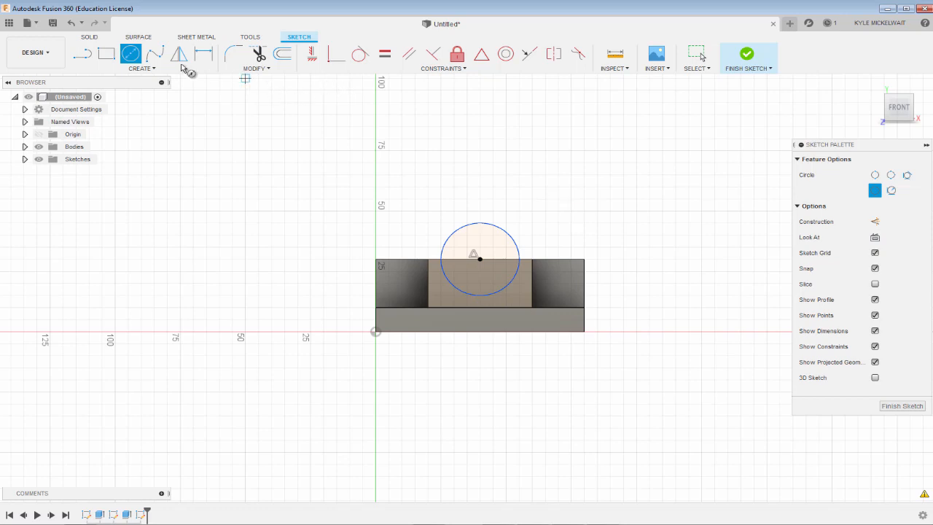
Dimension the circle's diameter at 30 mm and finish the sketch
{"action": "left_click", "coordinate": [202, 53]}
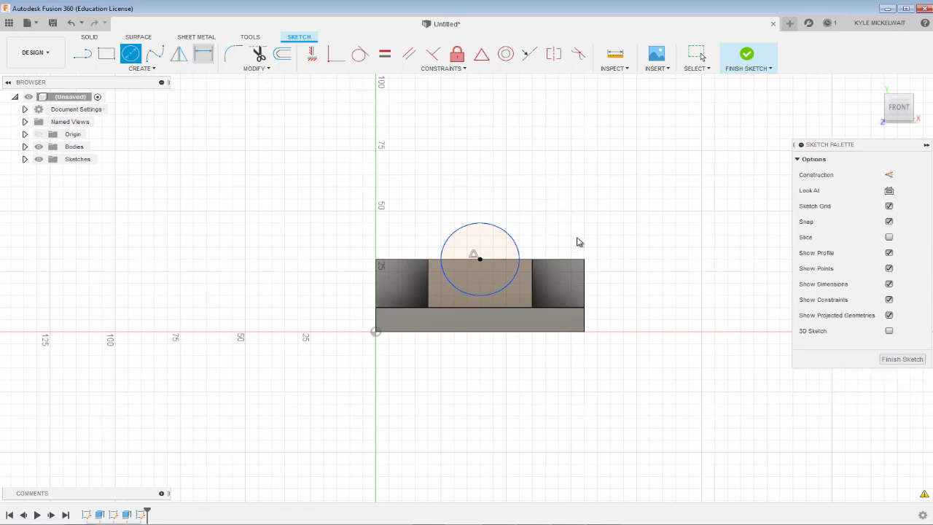
{"action": "left_click", "coordinate": [517, 245]}
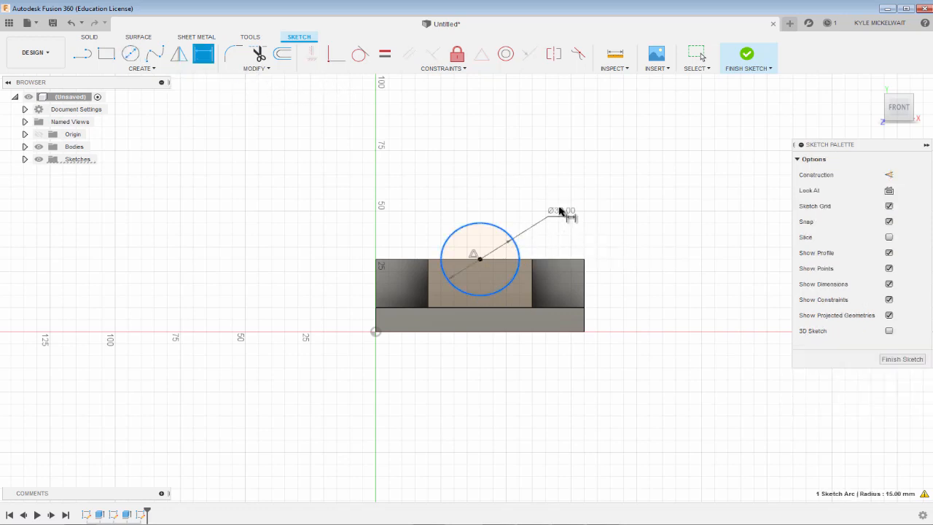
{"action": "left_click", "coordinate": [560, 211]}
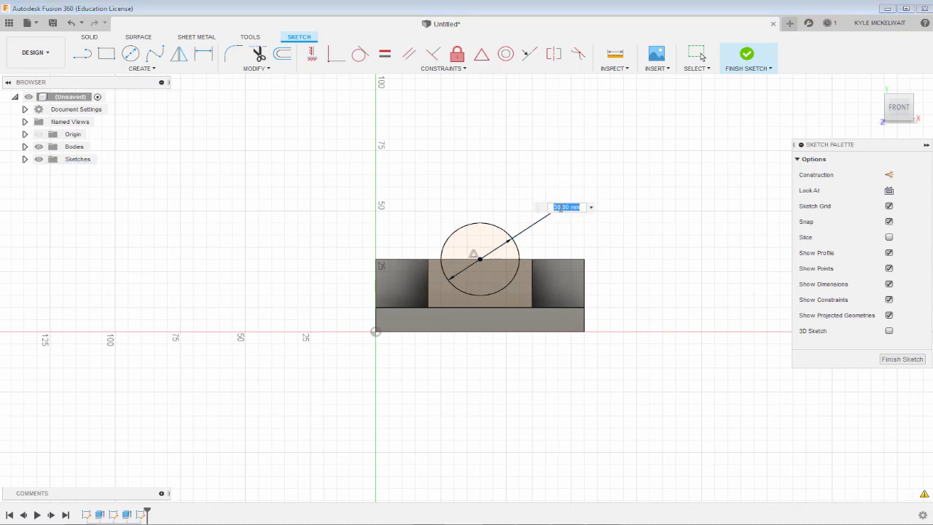
{"action": "key", "text": "Return"}
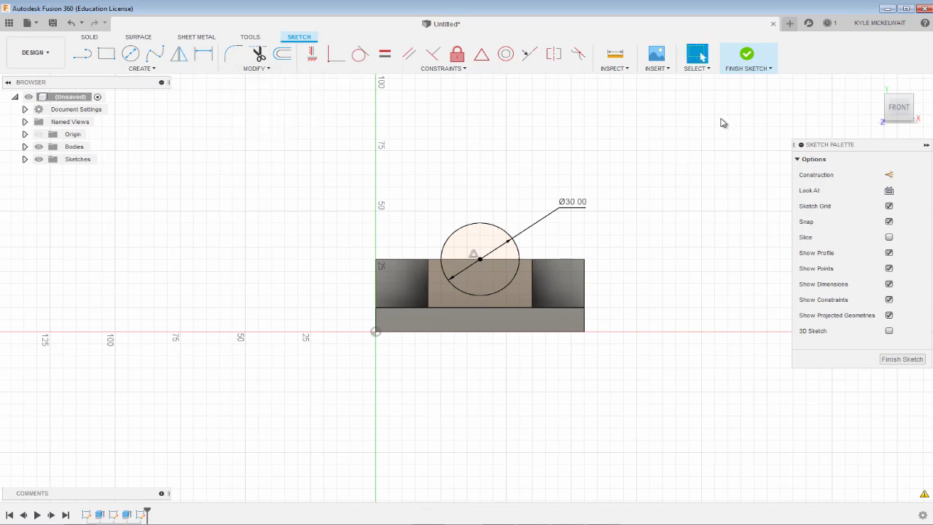
{"action": "left_click", "coordinate": [747, 56]}
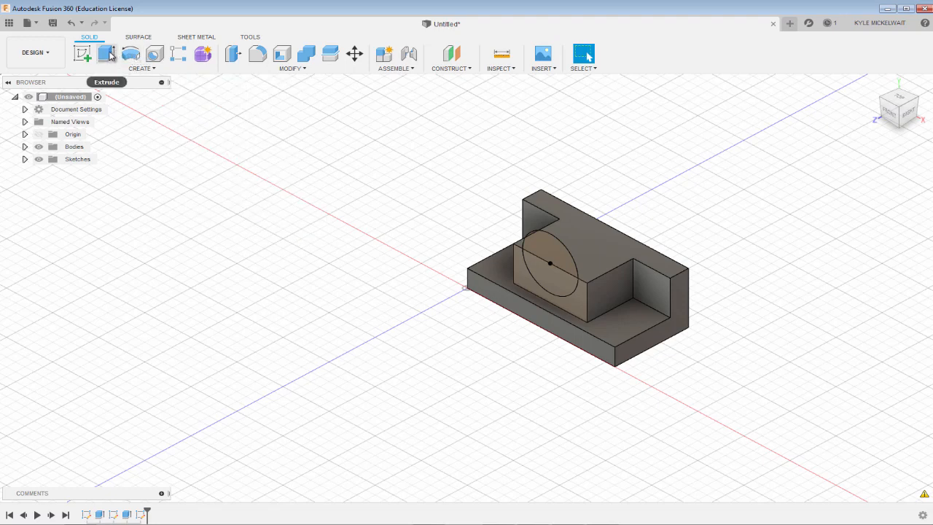
Extrude the lower half of the circle backward as a cut through the raised middle block, with the extent set to All
{"action": "left_click", "coordinate": [107, 55]}
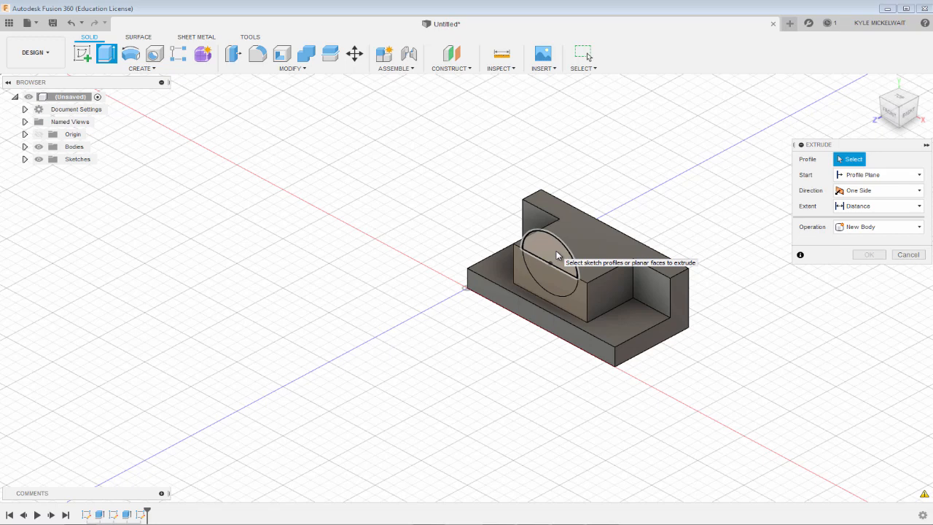
{"action": "left_click", "coordinate": [557, 290]}
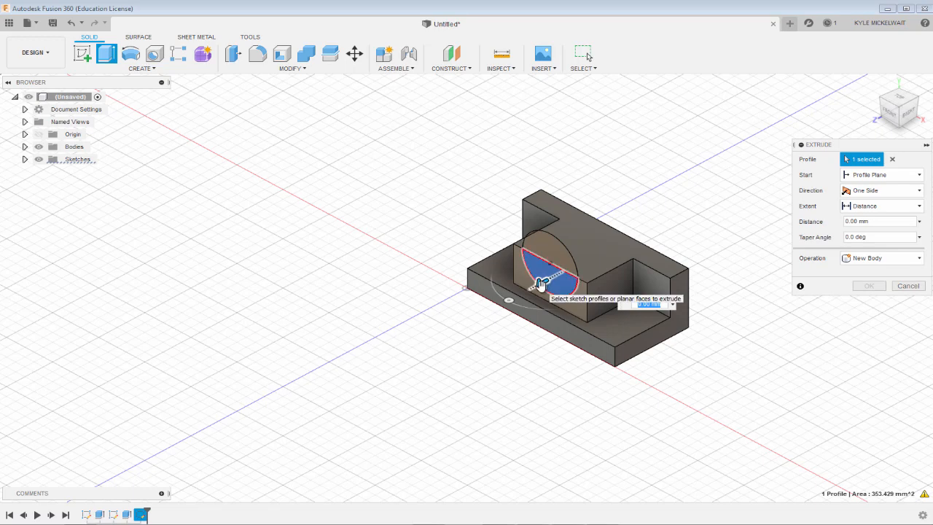
{"action": "left_click_drag", "start_coordinate": [540, 284], "coordinate": [608, 247]}
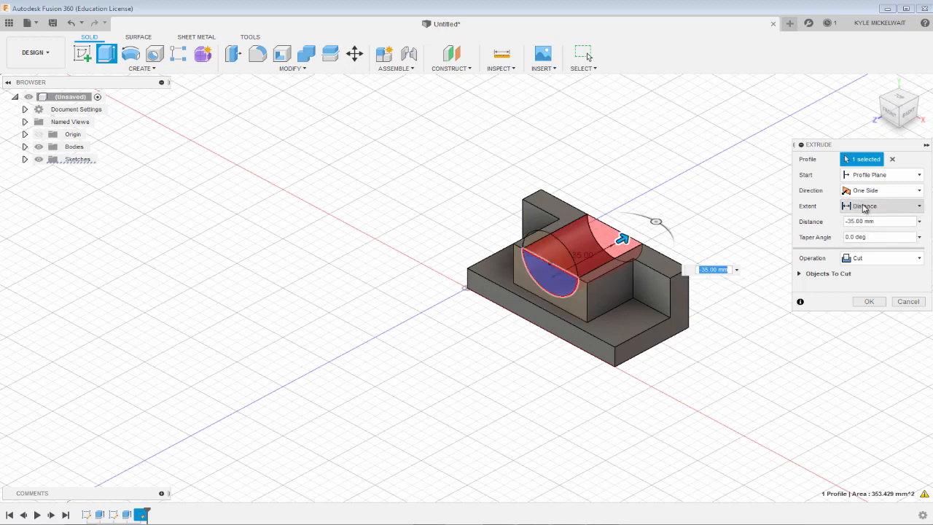
{"action": "left_click", "coordinate": [921, 207]}
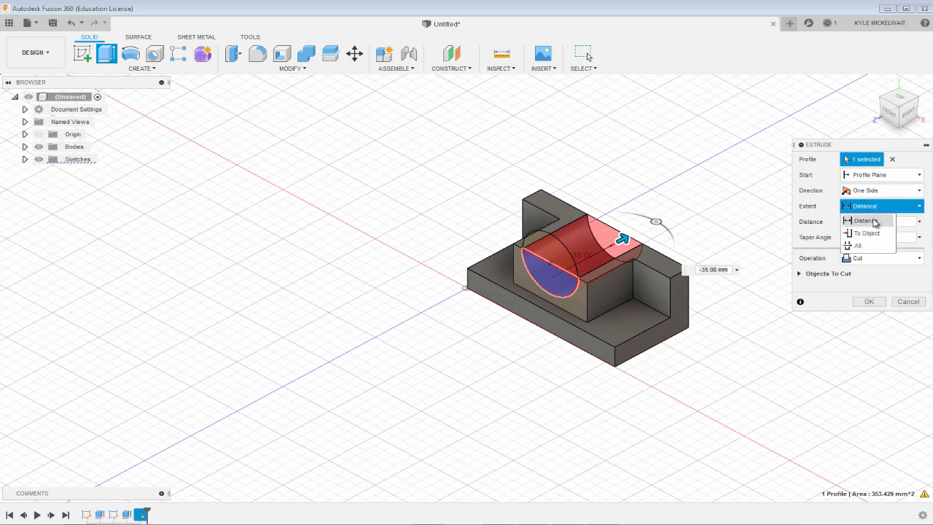
{"action": "left_click", "coordinate": [864, 246]}
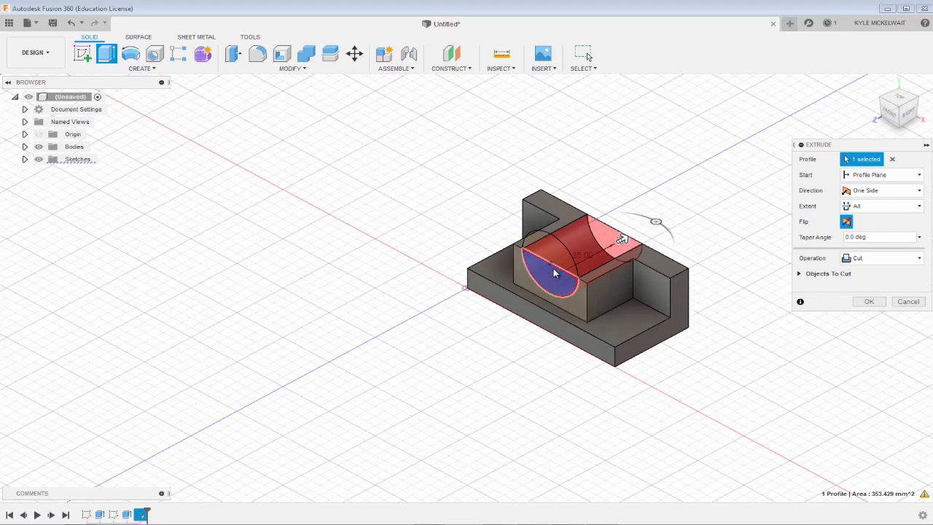
{"action": "left_click", "coordinate": [870, 302]}
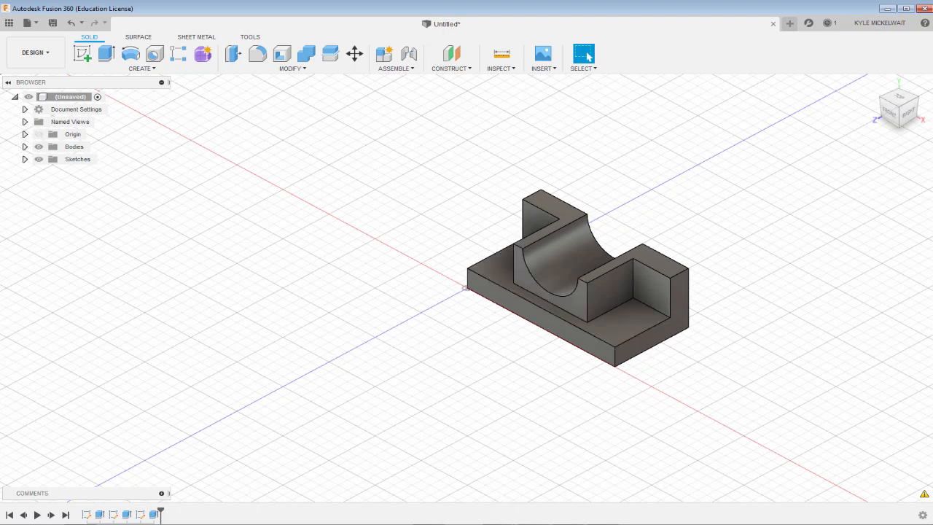
After checking the bracket drawing, fillet the outer top edges of the two rear uprights with an 8 mm radius
{"action": "left_click", "coordinate": [534, 523]}
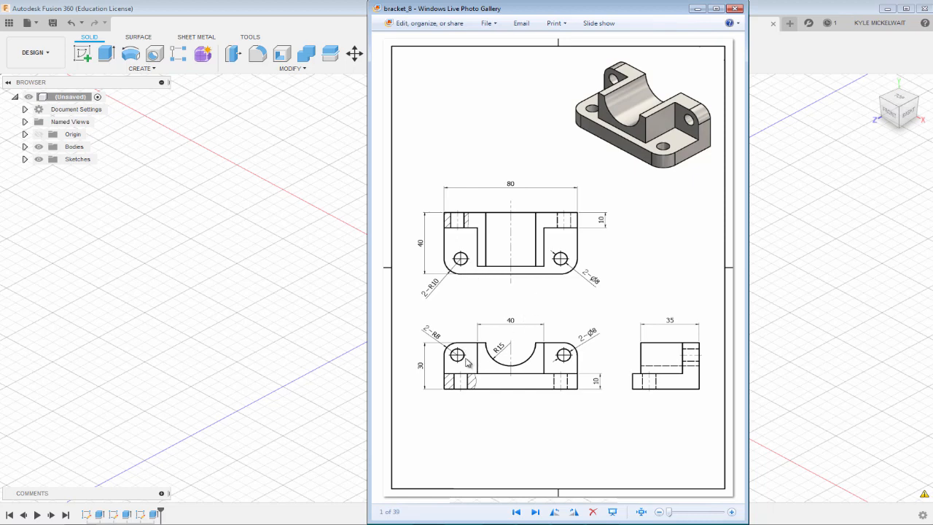
{"action": "left_click", "coordinate": [323, 274]}
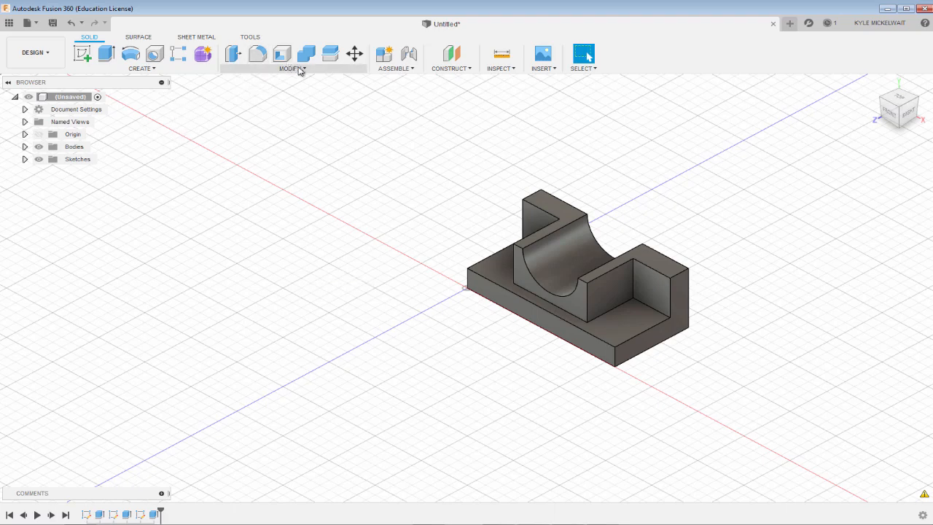
{"action": "left_click", "coordinate": [259, 57]}
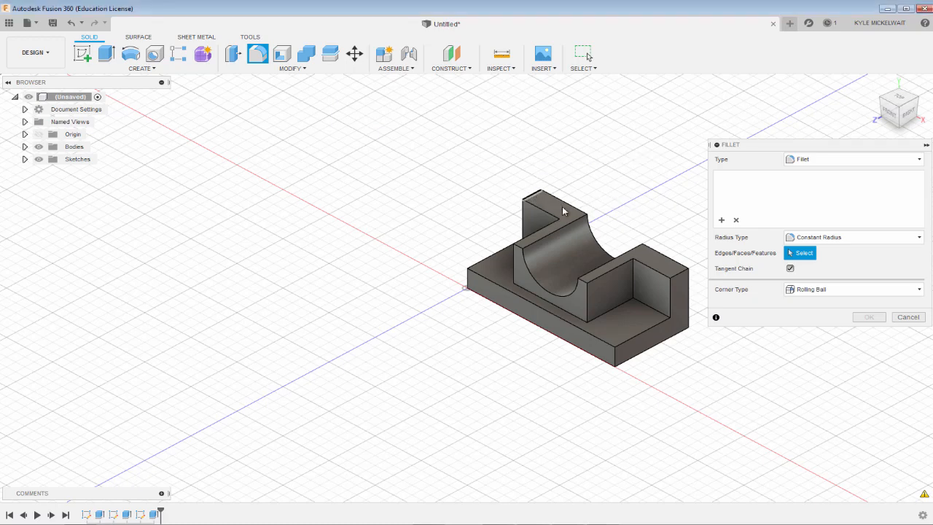
{"action": "left_click", "coordinate": [536, 195]}
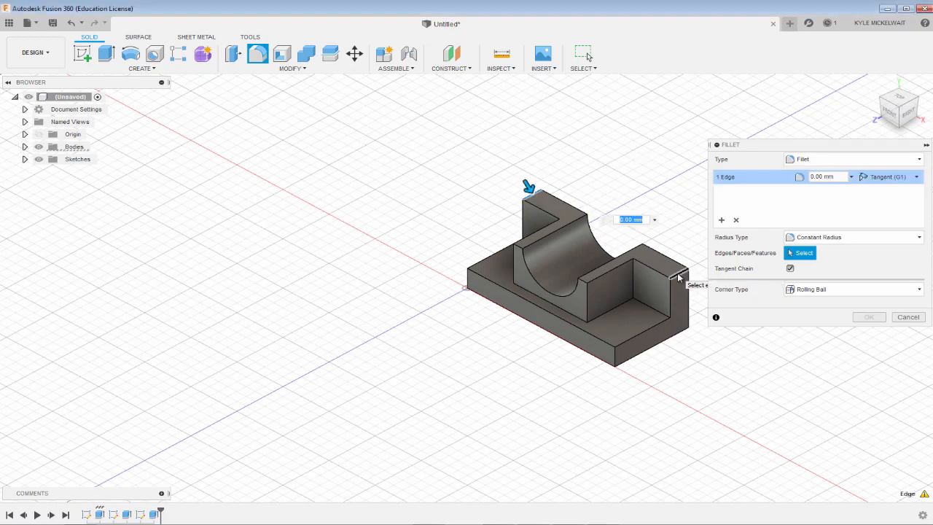
{"action": "left_click", "coordinate": [679, 276]}
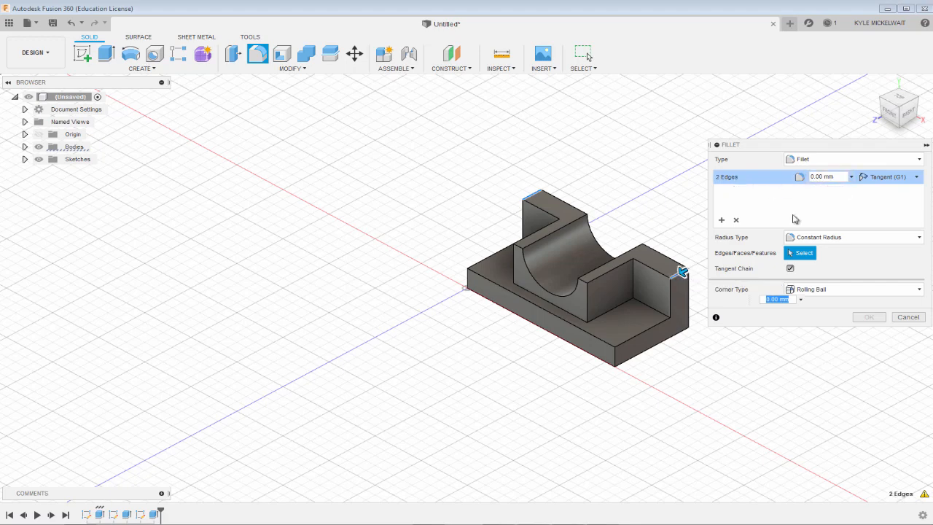
{"action": "left_click", "coordinate": [836, 176]}
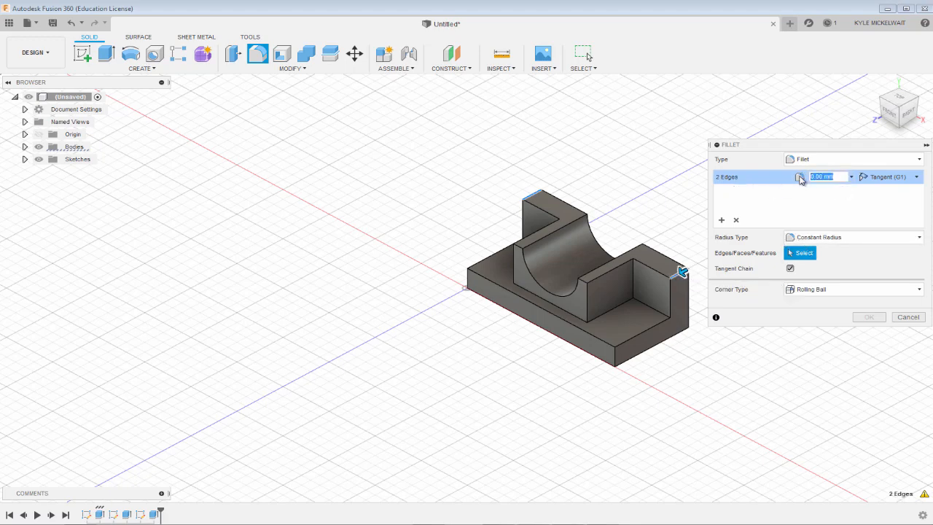
{"action": "type", "text": "8"}
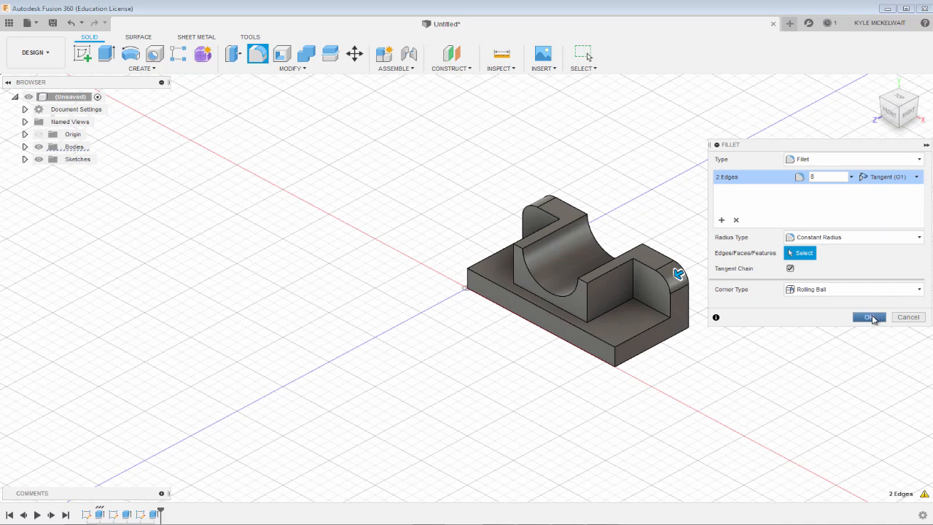
{"action": "left_click", "coordinate": [870, 317]}
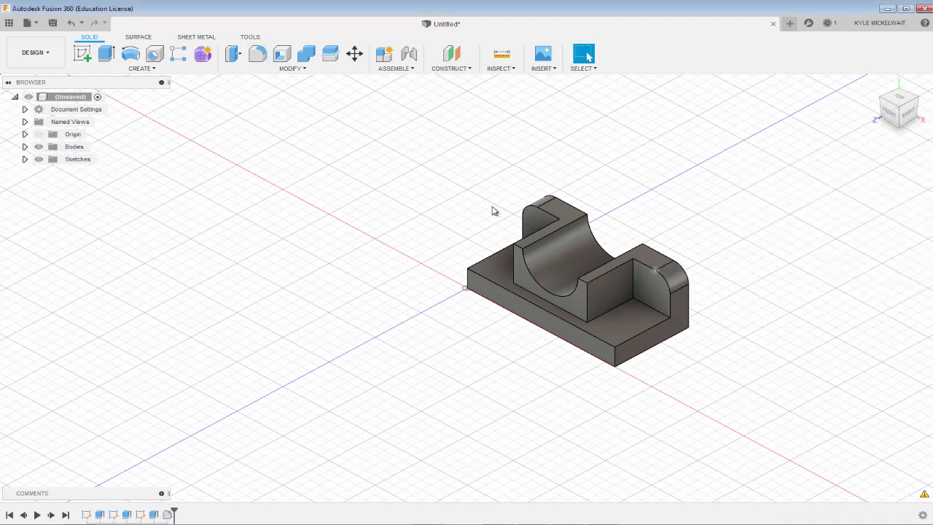
Fillet the two front vertical corner edges of the base with a 10 mm radius
{"action": "left_click", "coordinate": [259, 57]}
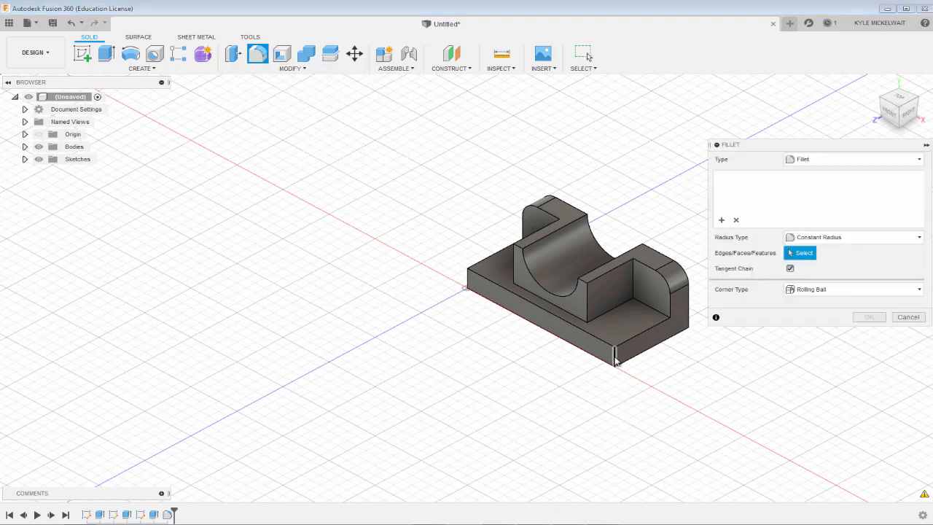
{"action": "left_click", "coordinate": [614, 357]}
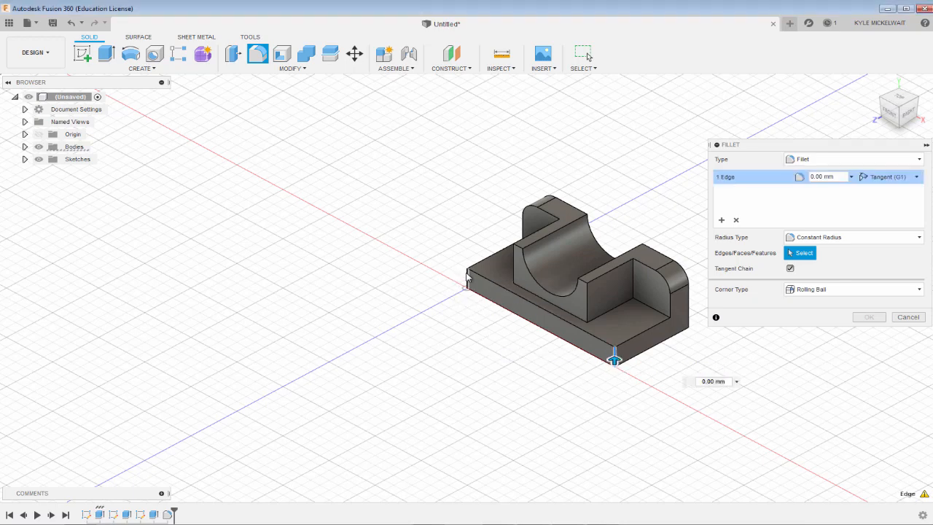
{"action": "left_click", "coordinate": [468, 277]}
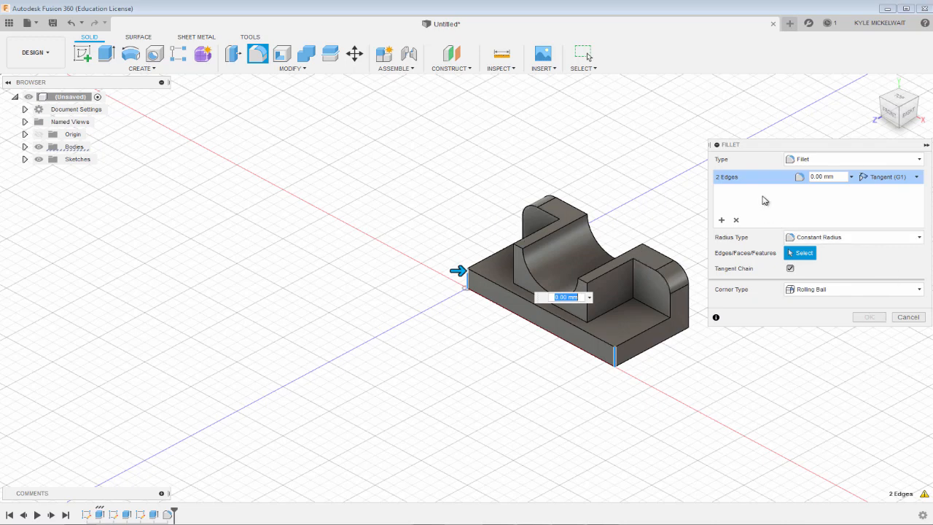
{"action": "left_click_drag", "start_coordinate": [846, 177], "coordinate": [821, 178]}
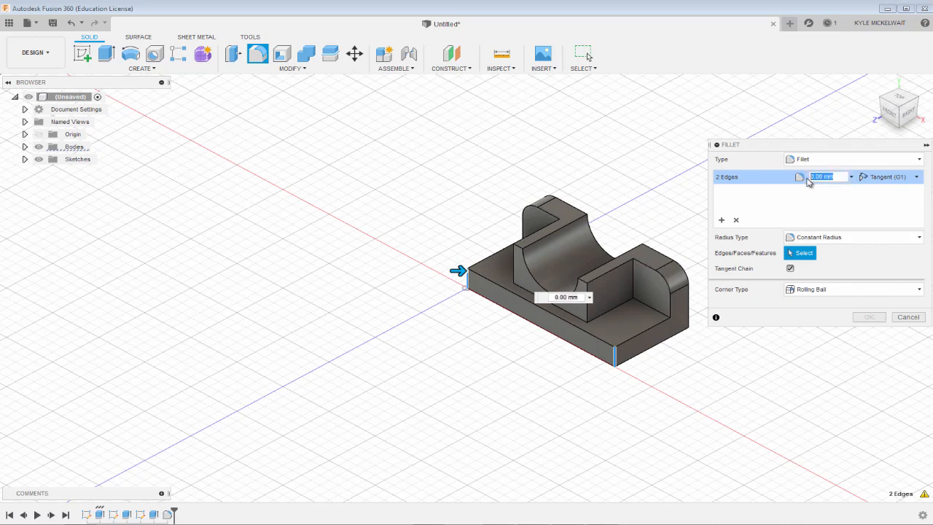
{"action": "type", "text": "10"}
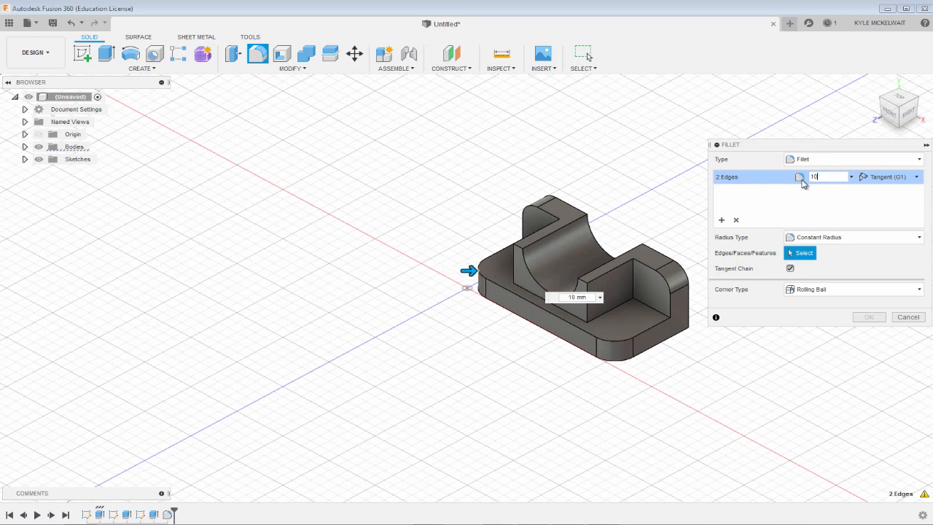
{"action": "left_click", "coordinate": [870, 318]}
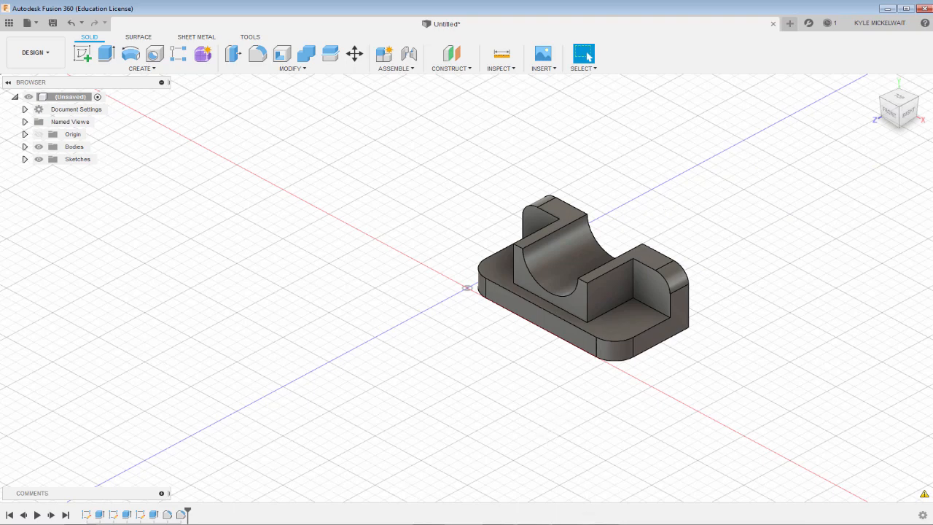
After checking the hole sizes in the bracket drawing, start a single at-point hole on the front face of the right rear upright
{"action": "key", "text": "alt+Tab"}
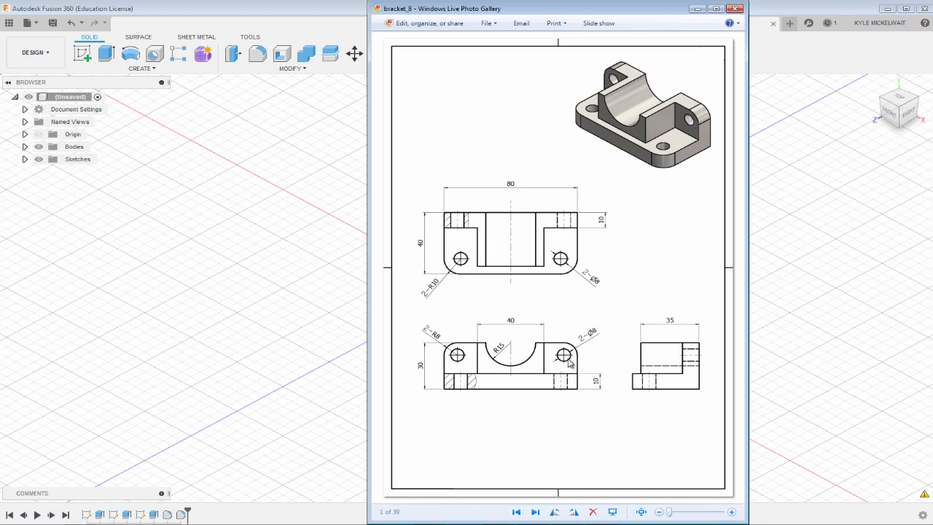
{"action": "left_click", "coordinate": [274, 305]}
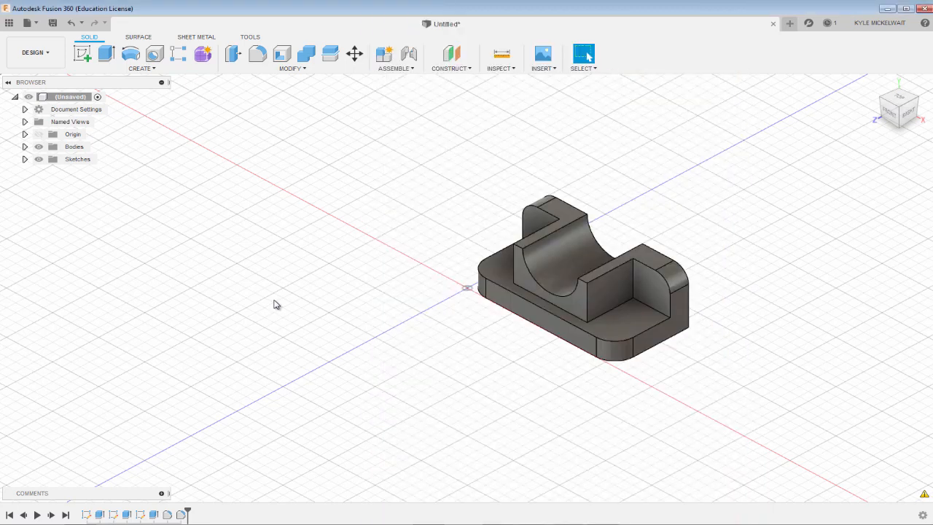
{"action": "left_click", "coordinate": [526, 523]}
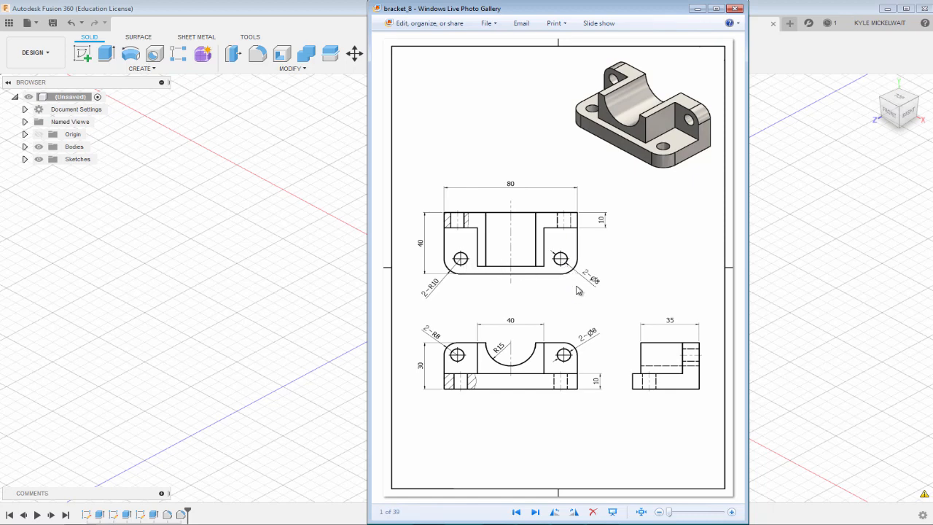
{"action": "left_click", "coordinate": [299, 264]}
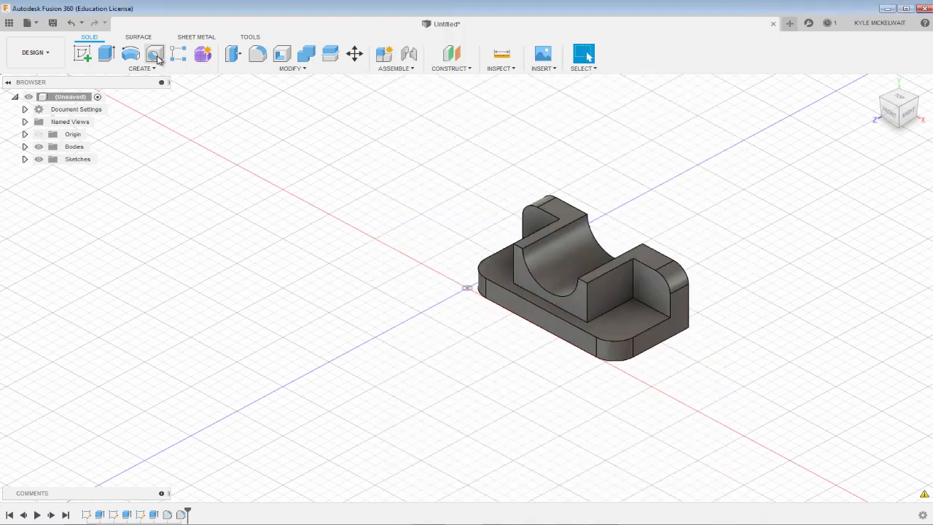
{"action": "left_click", "coordinate": [156, 56]}
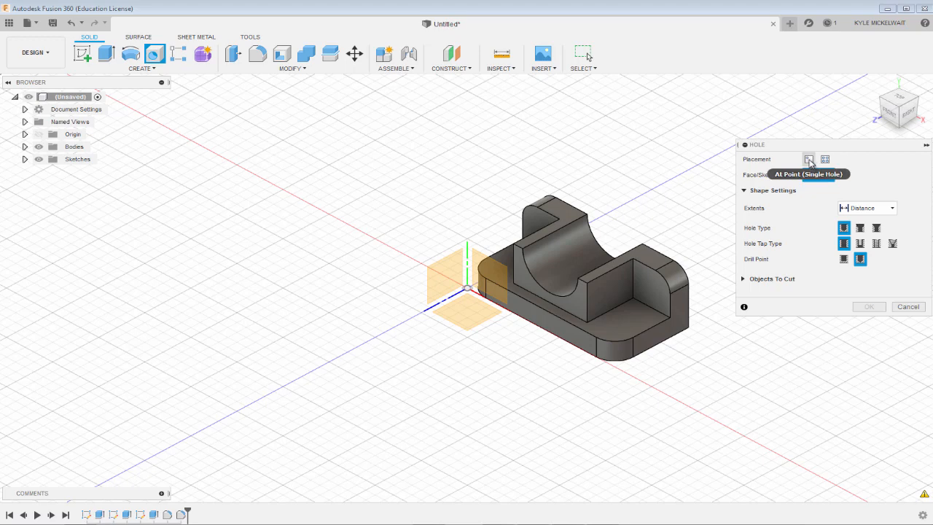
{"action": "left_click", "coordinate": [809, 162]}
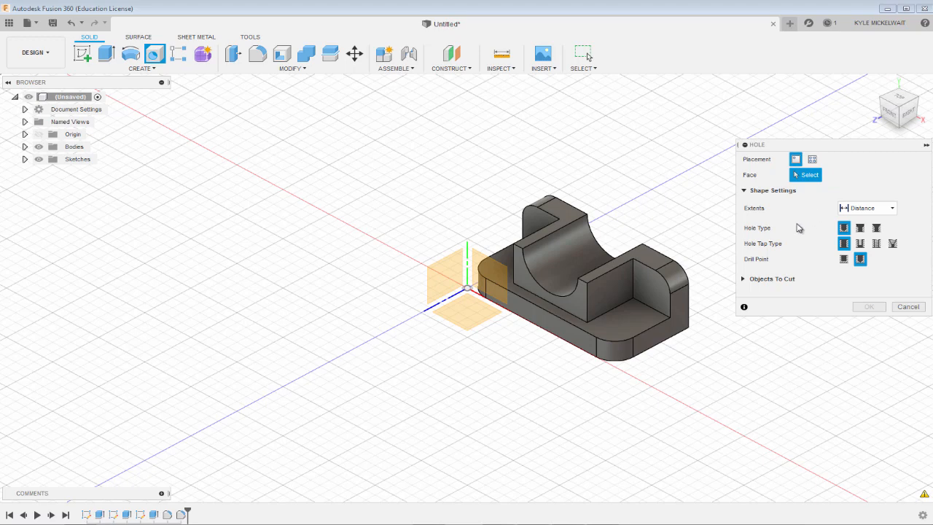
{"action": "left_click", "coordinate": [648, 295]}
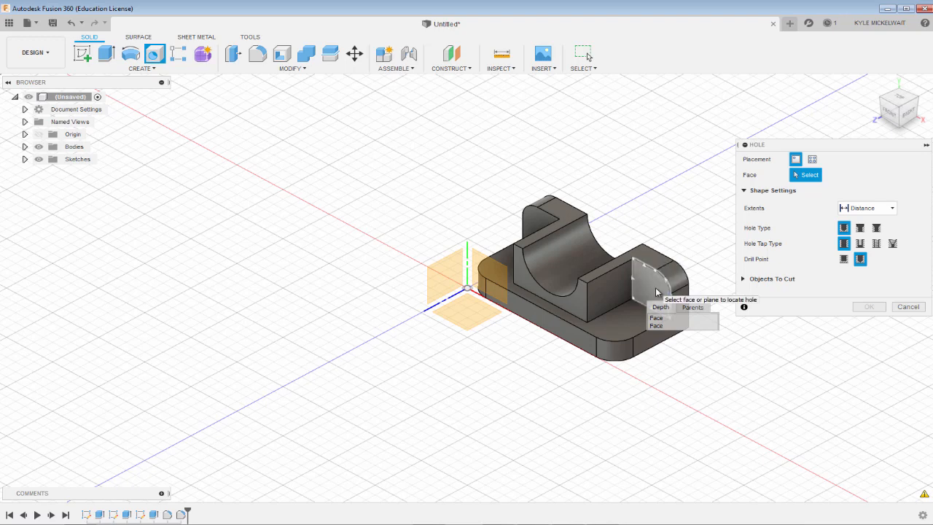
{"action": "left_click", "coordinate": [657, 293]}
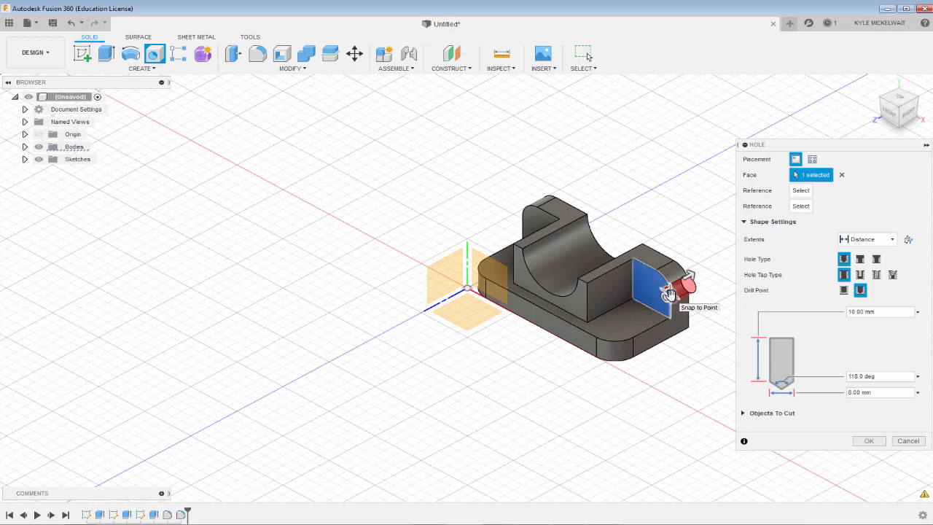
Move the hole to the centre of the right upright's rounded corner and create it with an 8 mm diameter
{"action": "scroll", "coordinate": [681, 298], "scroll_direction": "up", "scroll_amount": 1}
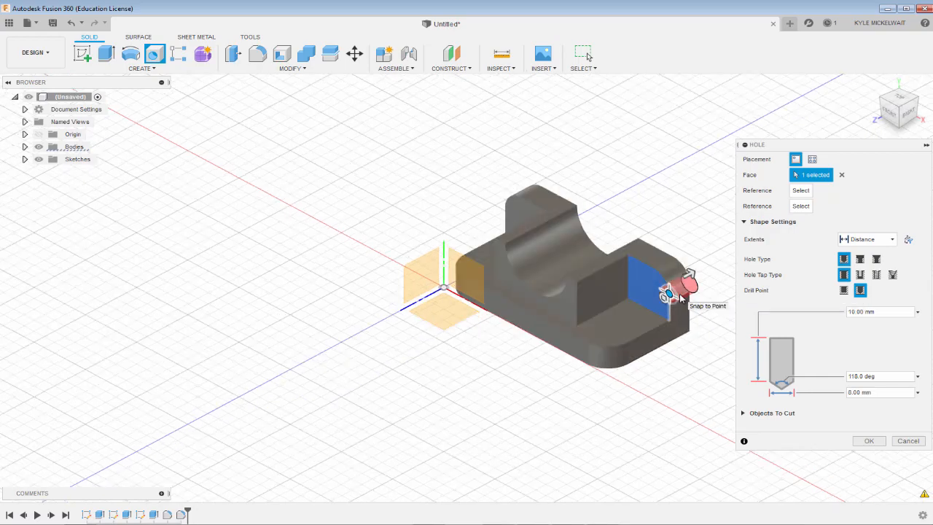
{"action": "scroll", "coordinate": [680, 298], "scroll_direction": "up", "scroll_amount": 1}
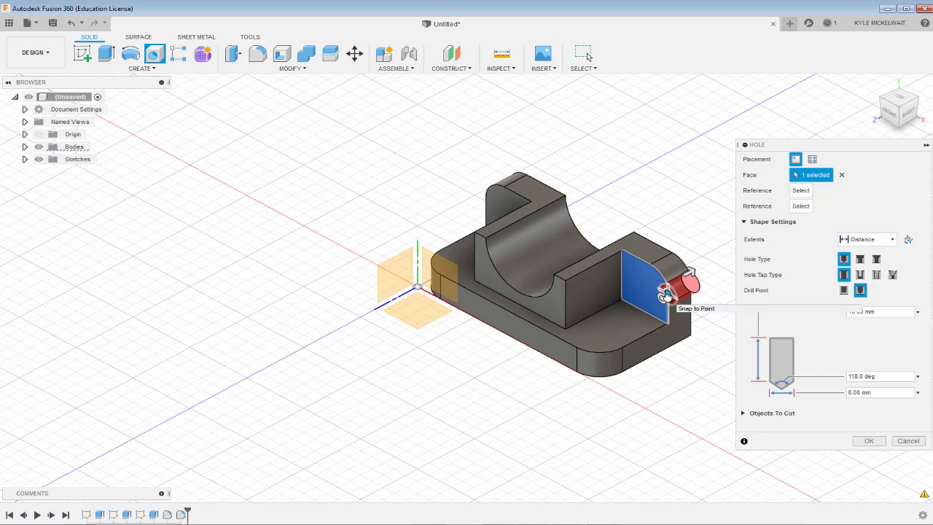
{"action": "left_click_drag", "start_coordinate": [667, 295], "coordinate": [649, 285]}
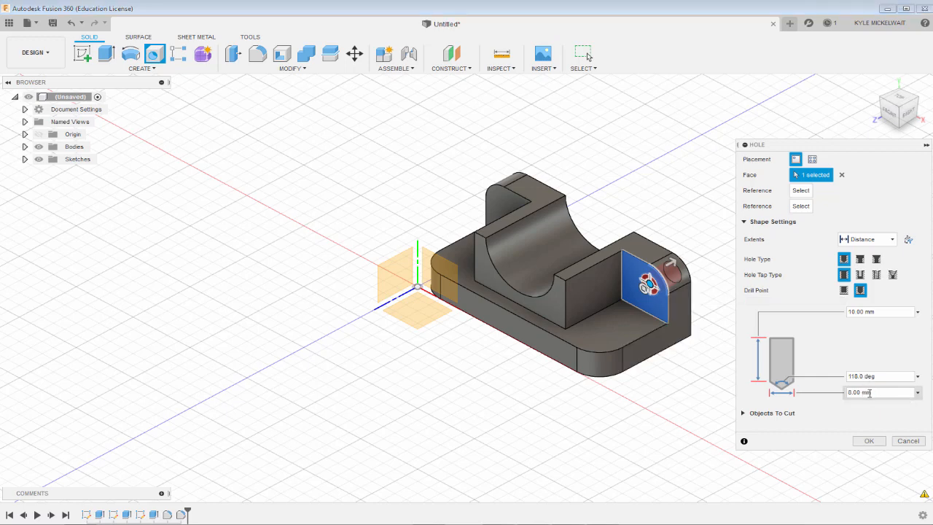
{"action": "left_click", "coordinate": [877, 397]}
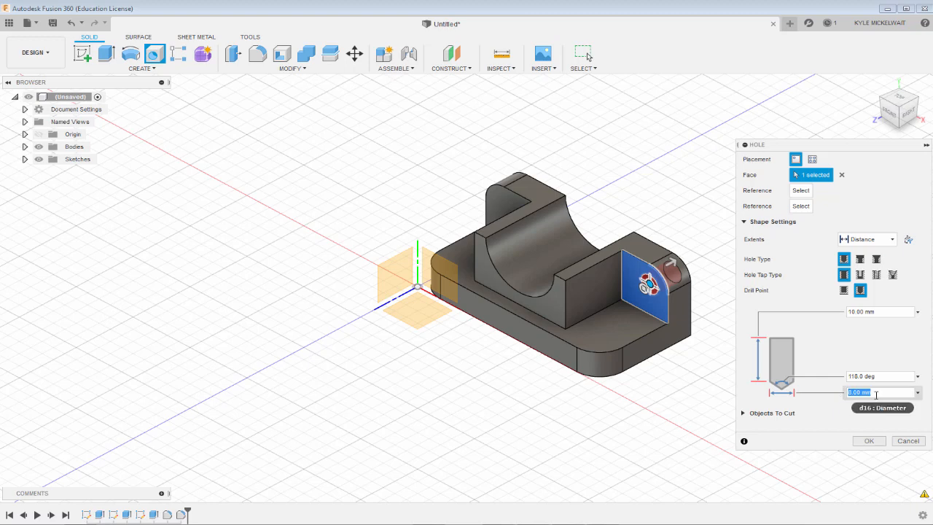
{"action": "type", "text": "8"}
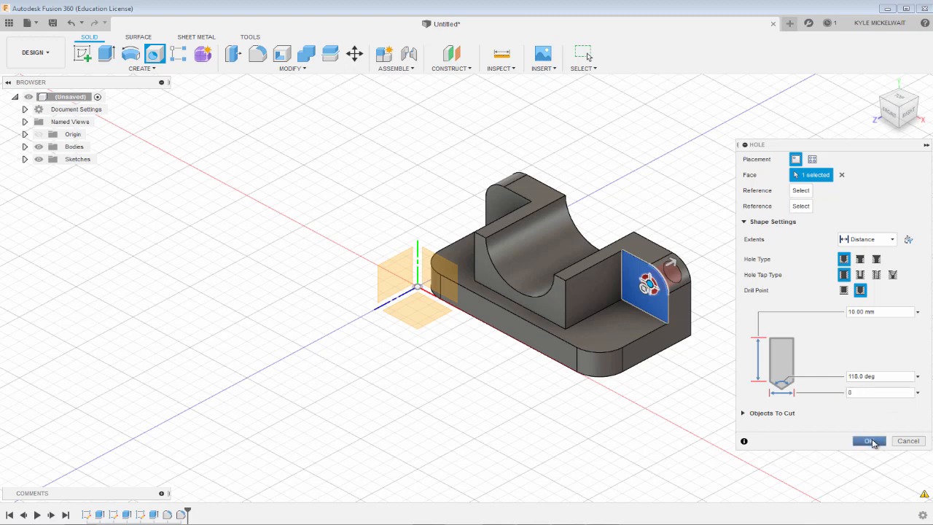
{"action": "left_click", "coordinate": [872, 441]}
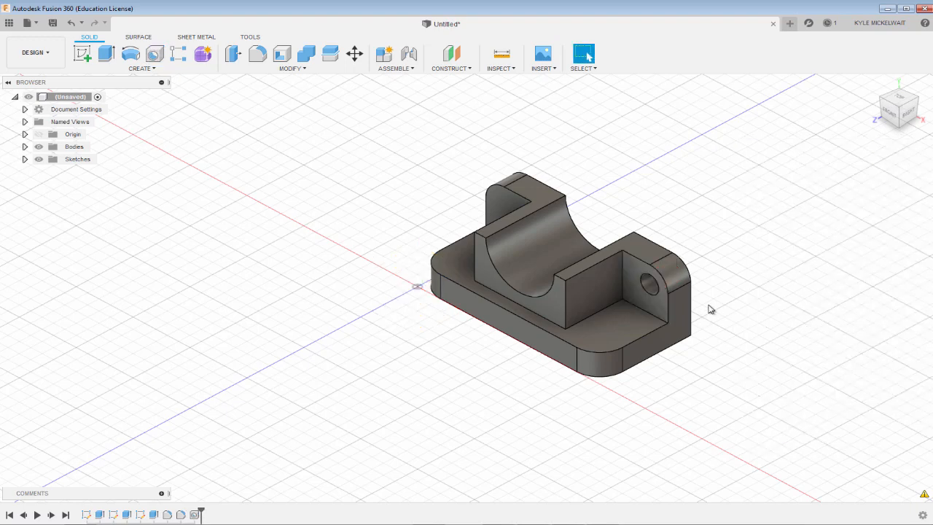
Create a matching 8 mm hole on the front face of the left rear upright, centred on its rounded corner
{"action": "left_click", "coordinate": [155, 57]}
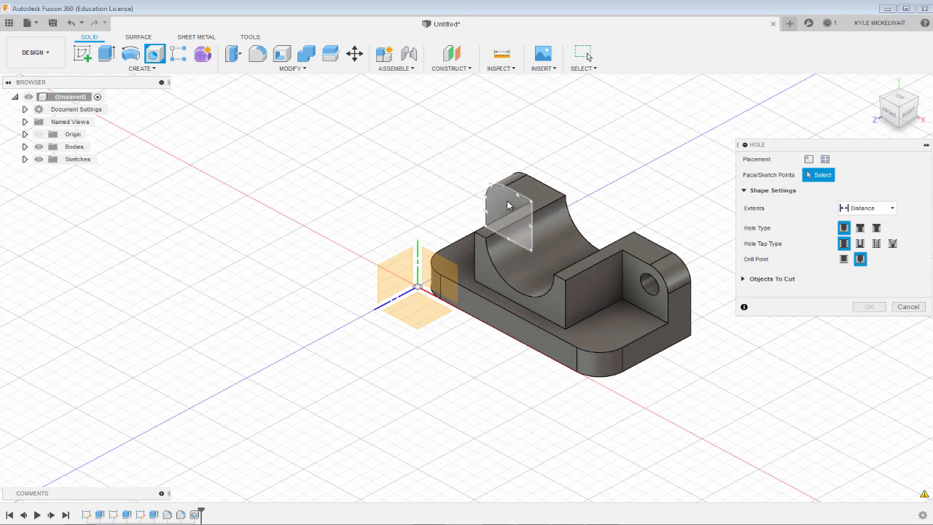
{"action": "left_click", "coordinate": [509, 205]}
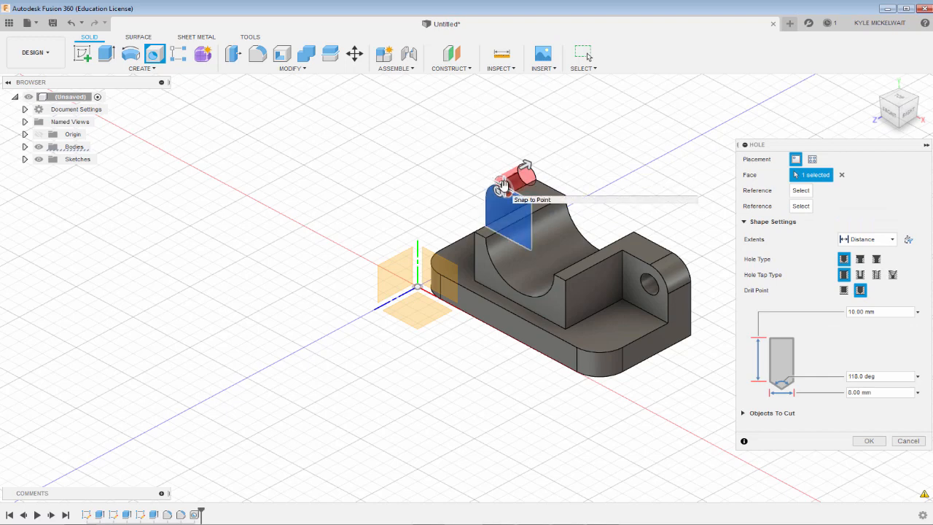
{"action": "left_click_drag", "start_coordinate": [503, 187], "coordinate": [503, 207]}
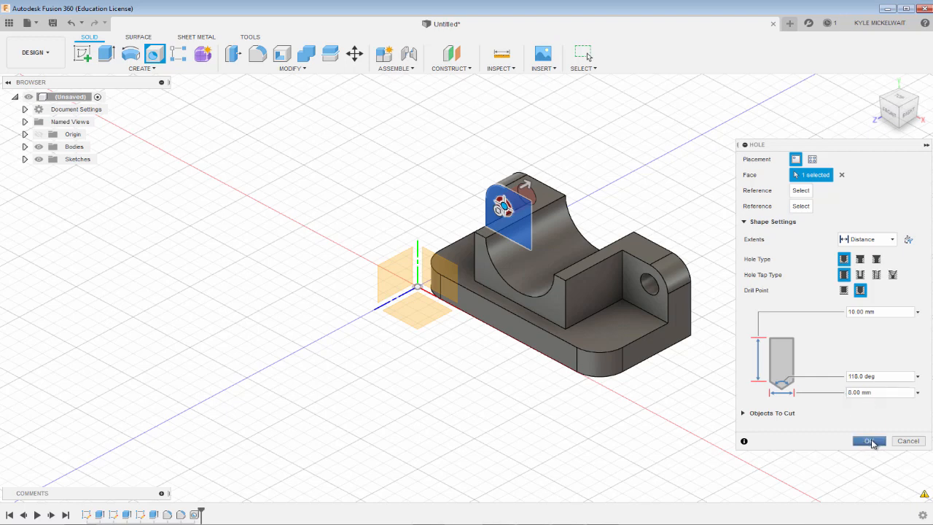
{"action": "left_click", "coordinate": [870, 441]}
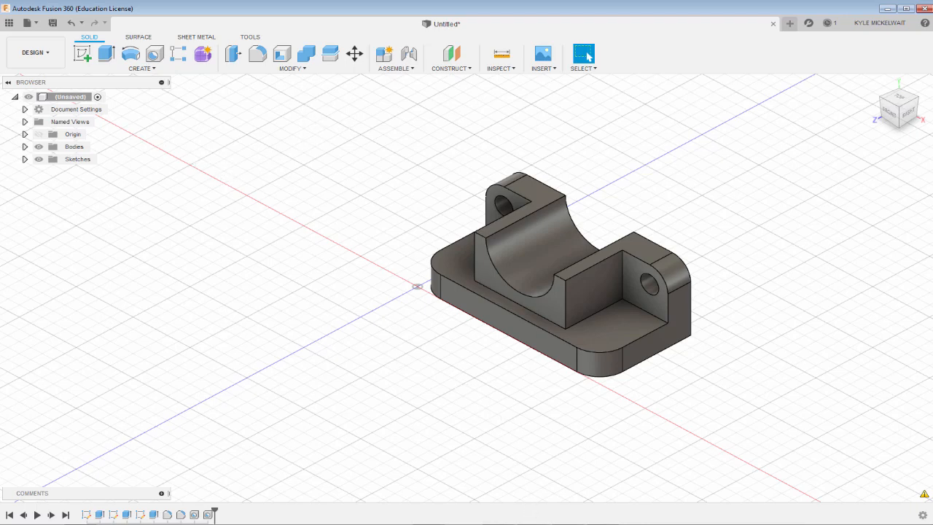
After checking the base holes in the drawing, sketch a horizontal line about 68 mm long across the base's top face
{"action": "left_click", "coordinate": [529, 524]}
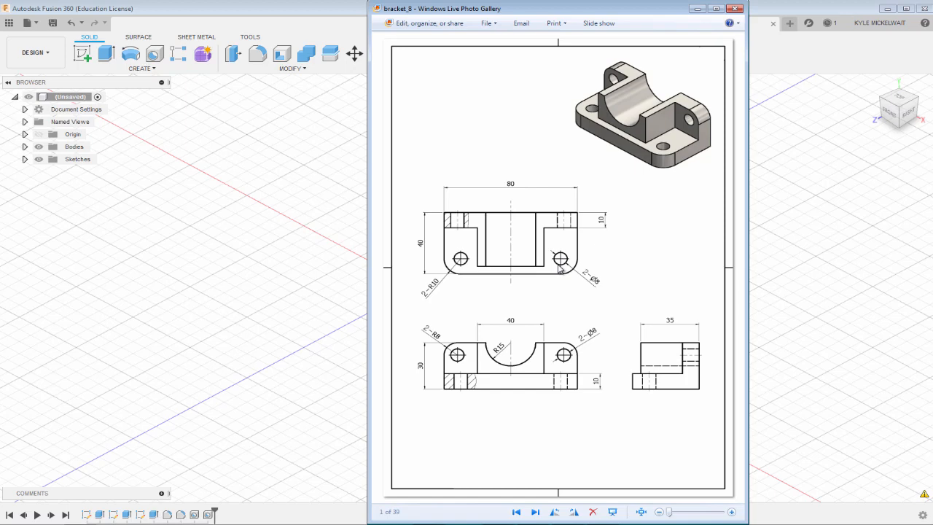
{"action": "left_click", "coordinate": [286, 203]}
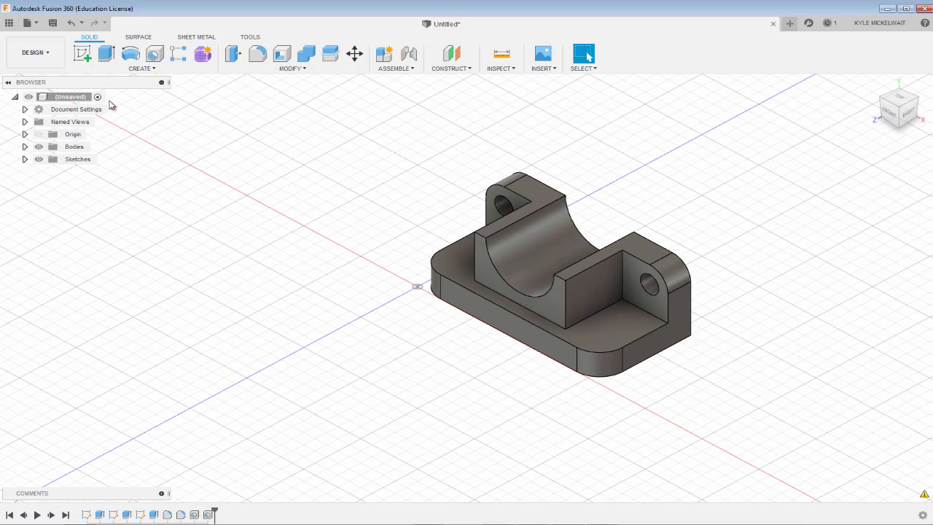
{"action": "left_click", "coordinate": [80, 56]}
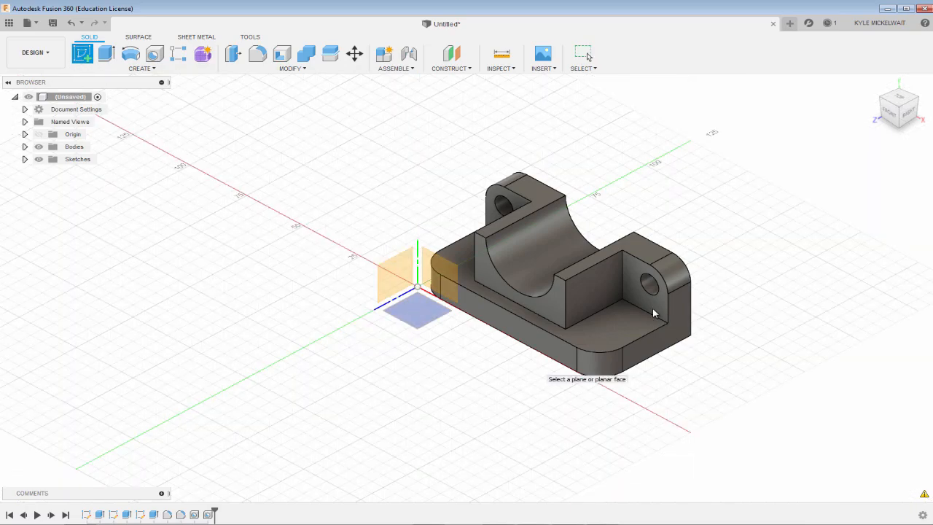
{"action": "left_click", "coordinate": [612, 328]}
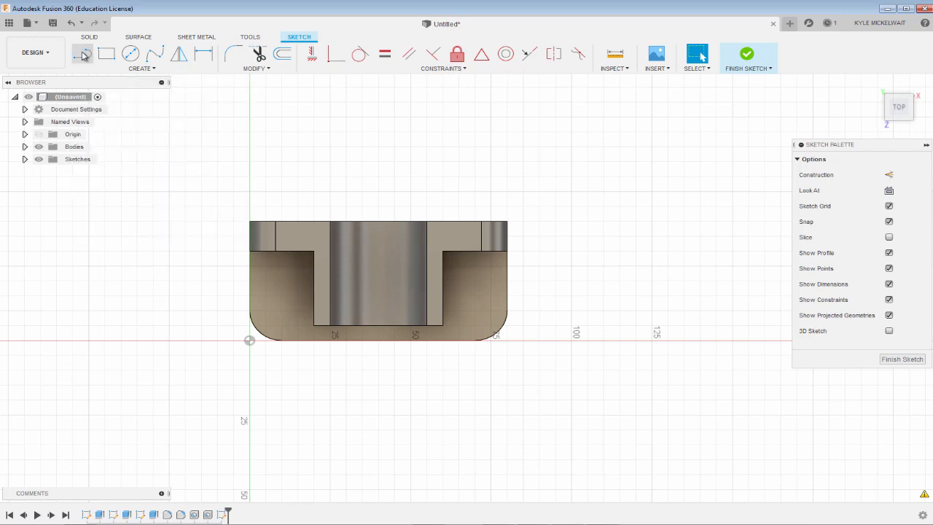
{"action": "left_click", "coordinate": [84, 56]}
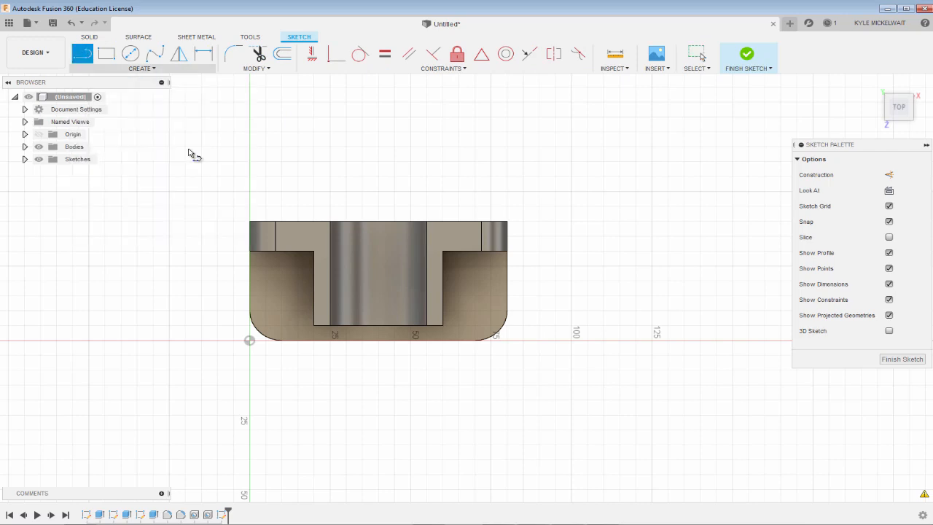
{"action": "left_click", "coordinate": [271, 297]}
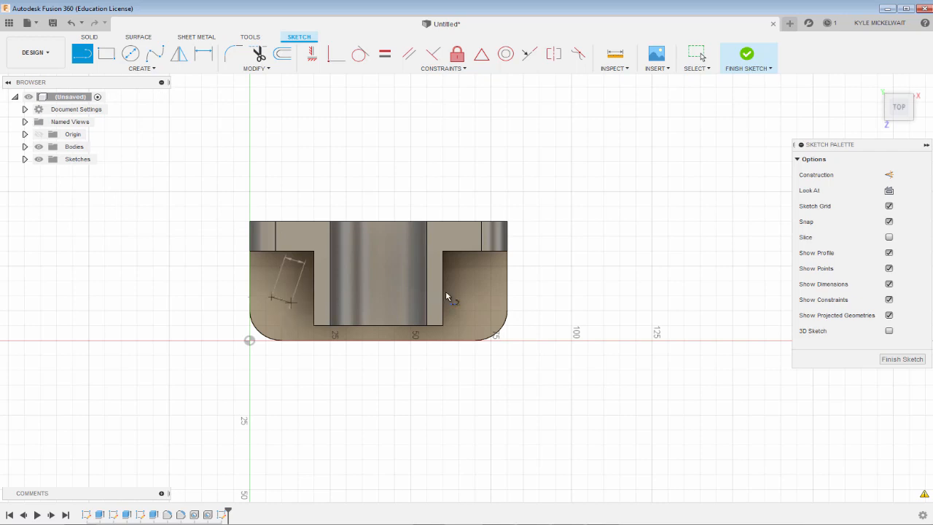
{"action": "left_click", "coordinate": [491, 298]}
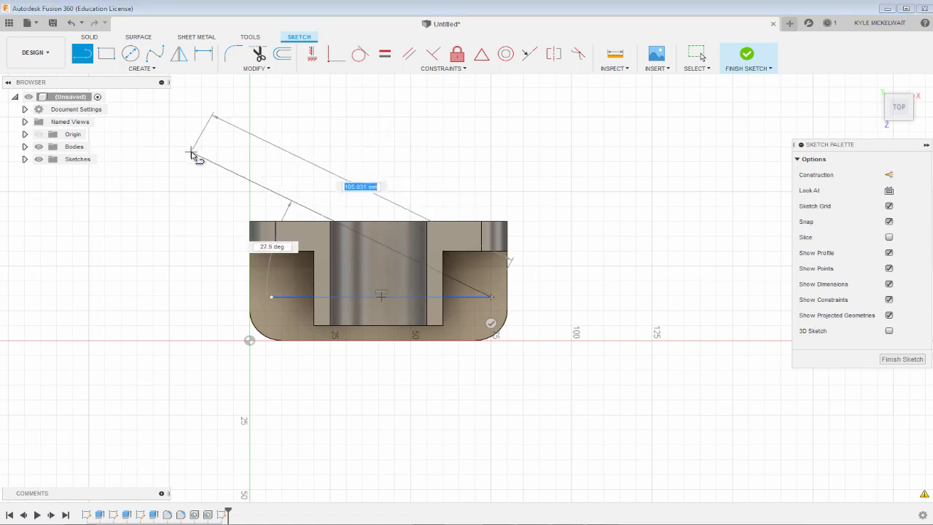
{"action": "key", "text": "Escape"}
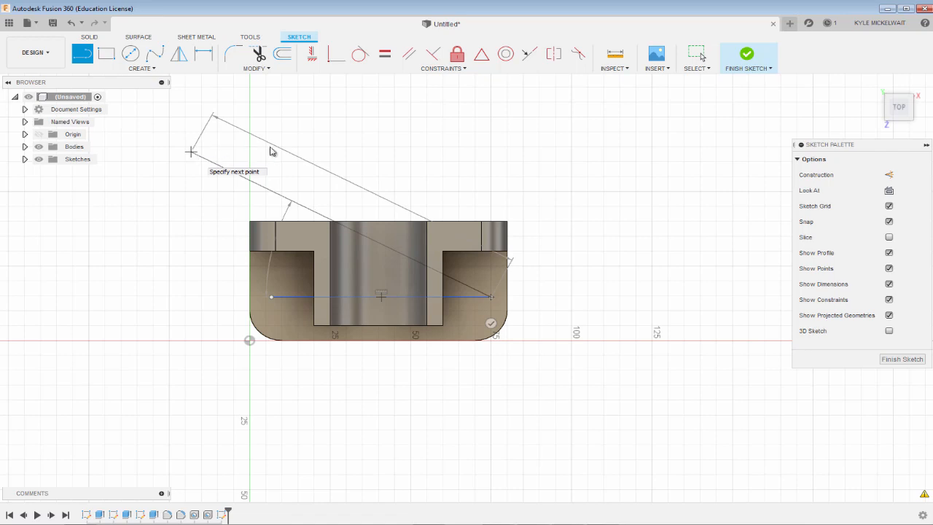
{"action": "key", "text": "Escape"}
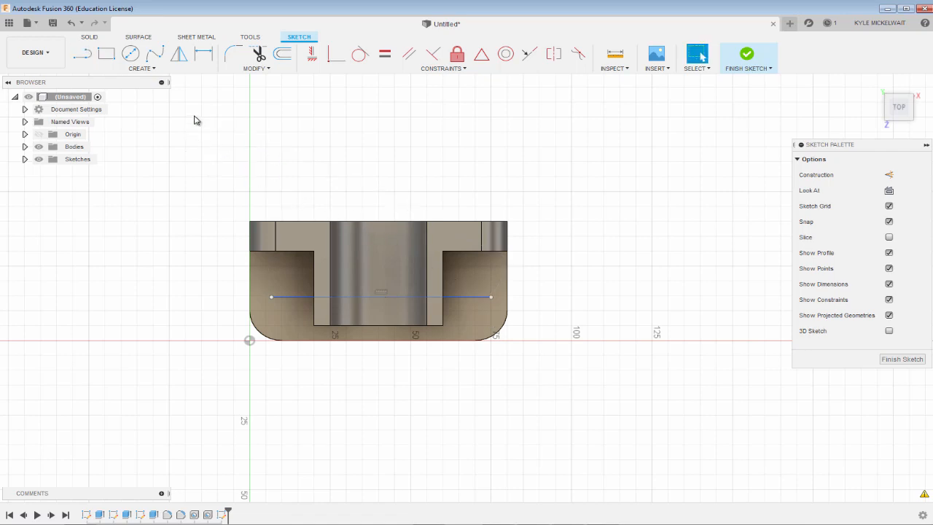
Dimension the distance between the horizontal line and the base's front edge at 10 mm
{"action": "left_click", "coordinate": [205, 56]}
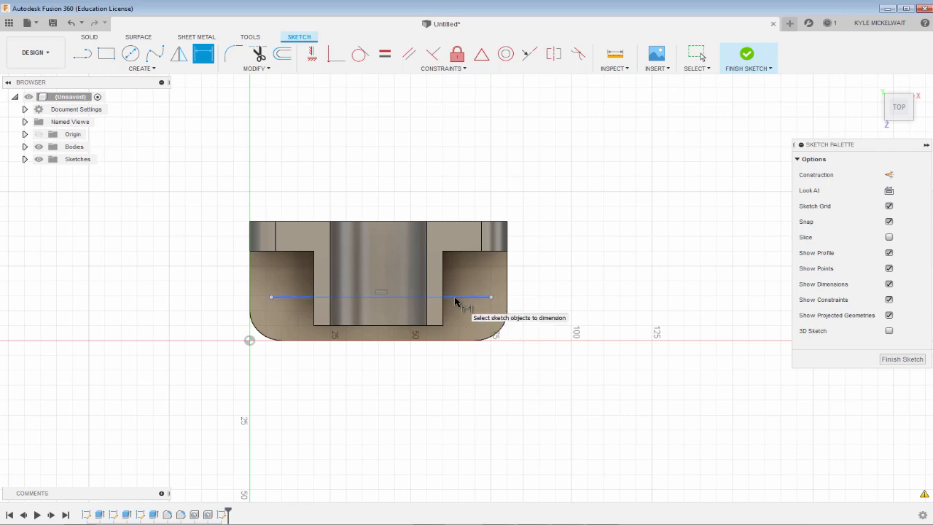
{"action": "left_click", "coordinate": [455, 340]}
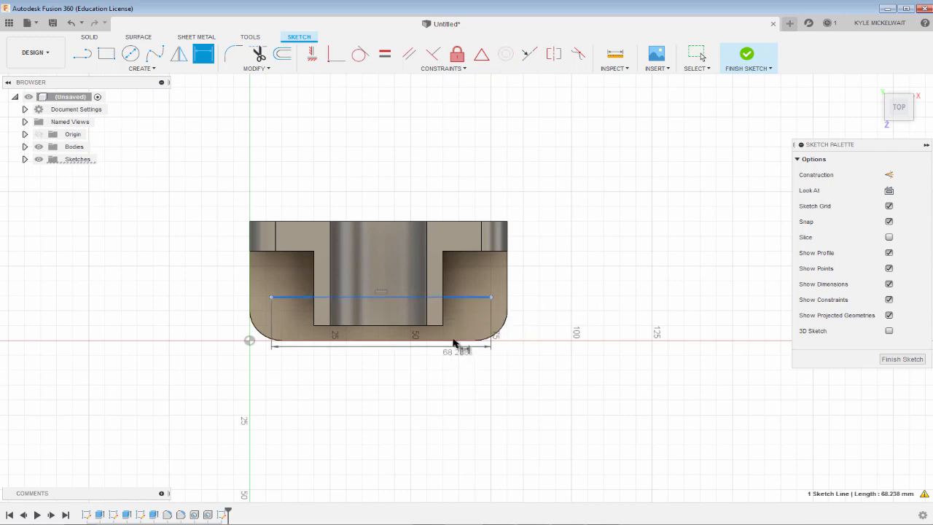
{"action": "left_click", "coordinate": [454, 341]}
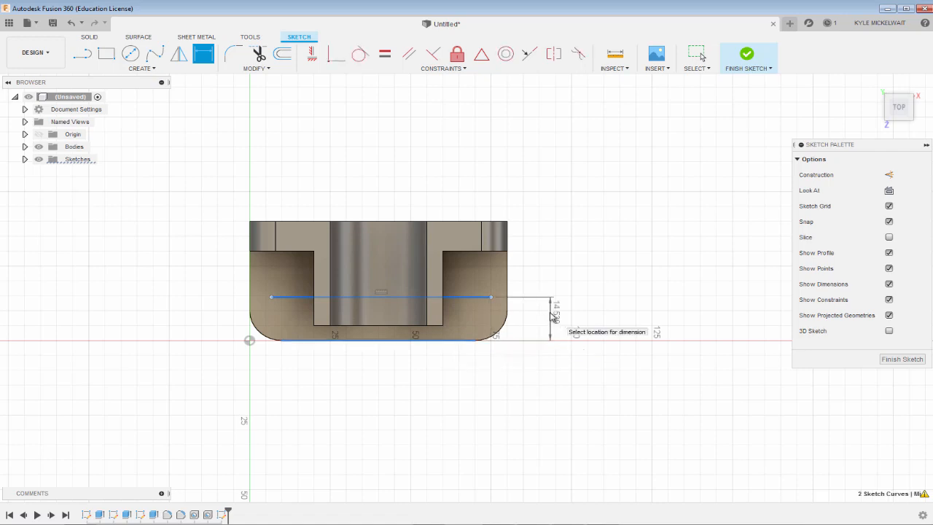
{"action": "left_click", "coordinate": [552, 313]}
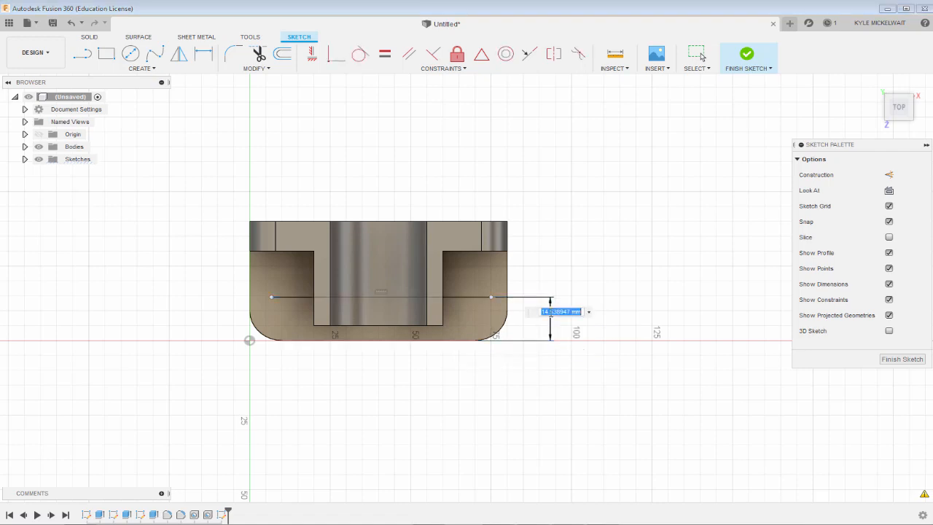
{"action": "type", "text": "10"}
{"action": "key", "text": "Return"}
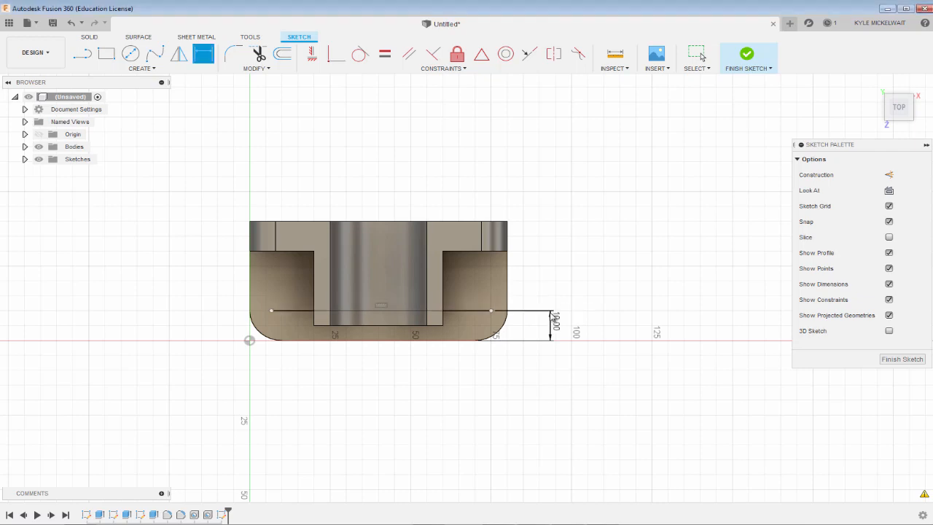
Dimension the horizontal distance between the line's right endpoint and the base's right edge at 10 mm
{"action": "left_click", "coordinate": [492, 312]}
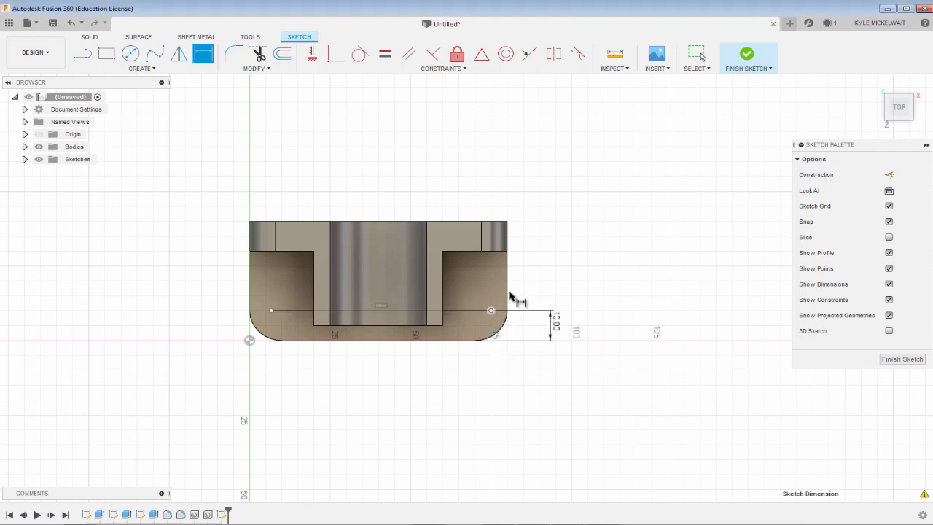
{"action": "left_click", "coordinate": [507, 319]}
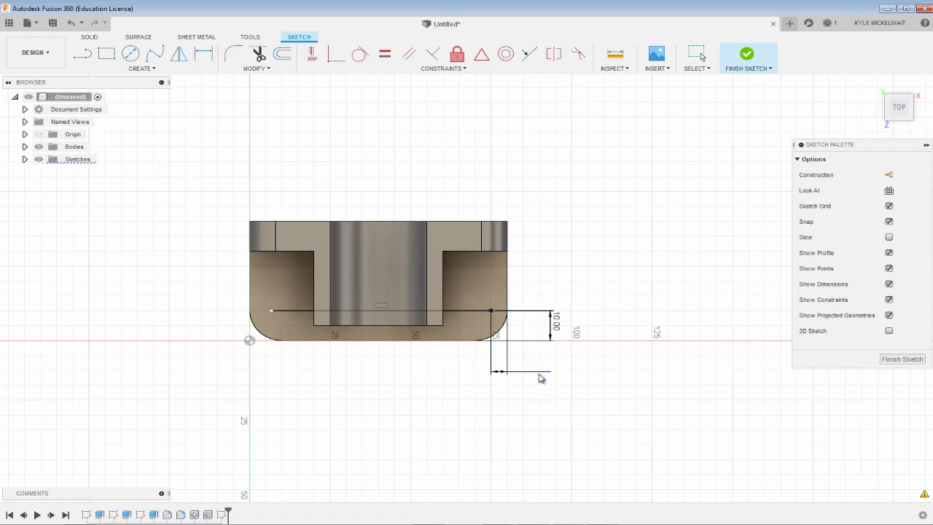
{"action": "left_click", "coordinate": [539, 376]}
{"action": "type", "text": "10"}
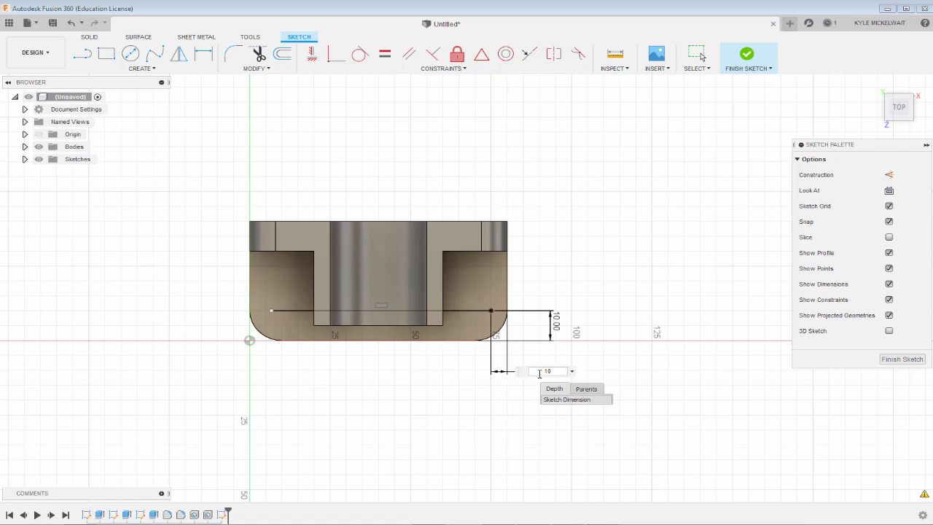
{"action": "key", "text": "Return"}
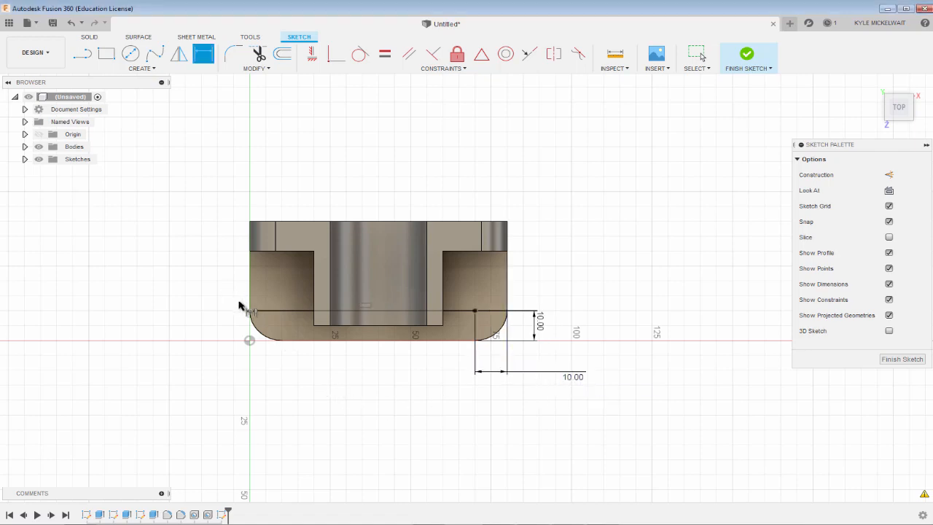
Dimension the distance between the line's left endpoint and the base's left edge at 10 mm, and finish the sketch
{"action": "left_click", "coordinate": [251, 293]}
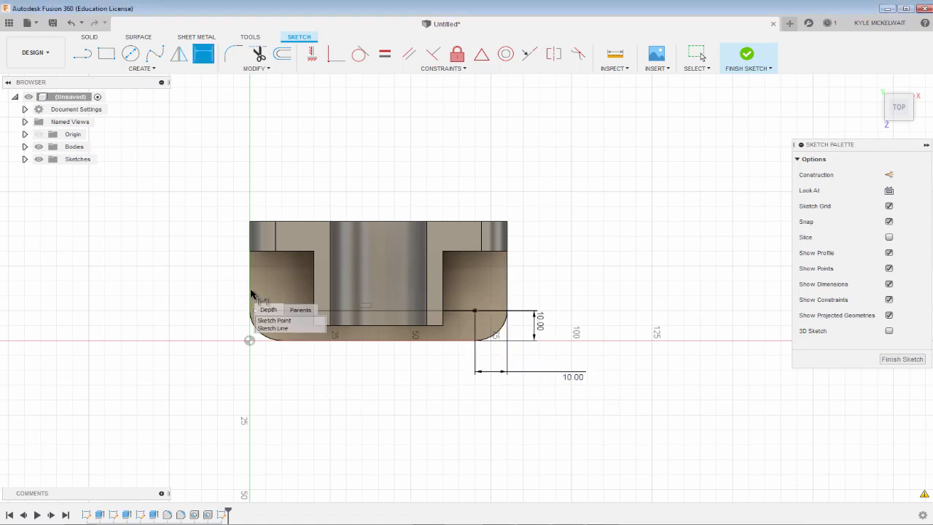
{"action": "left_click", "coordinate": [250, 293]}
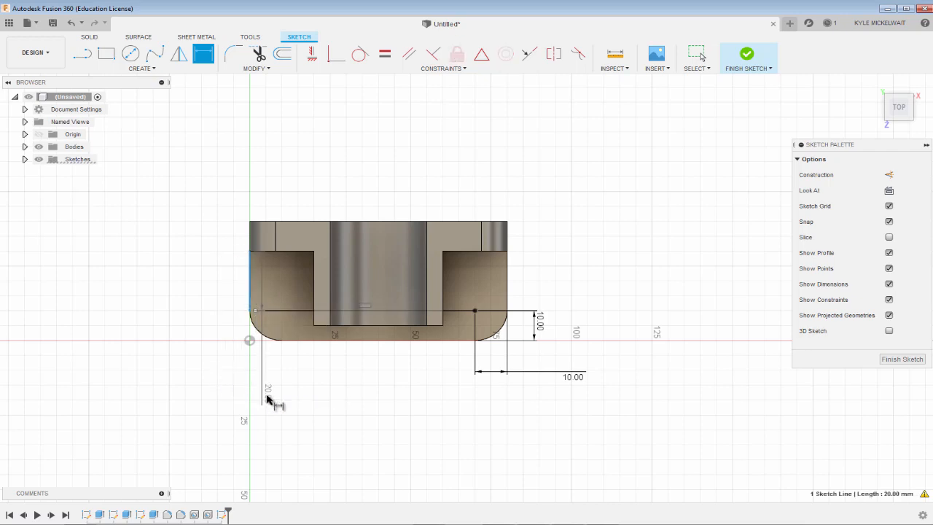
{"action": "left_click", "coordinate": [255, 311]}
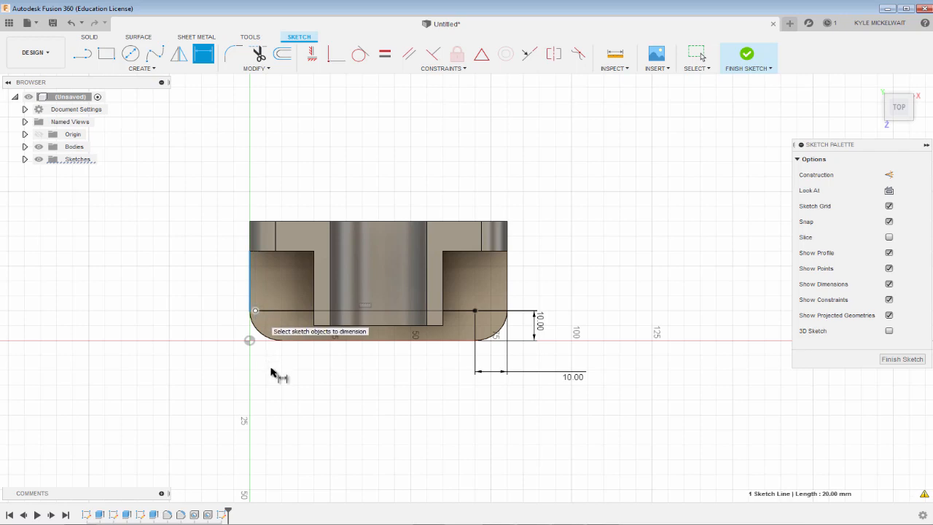
{"action": "left_click", "coordinate": [309, 384]}
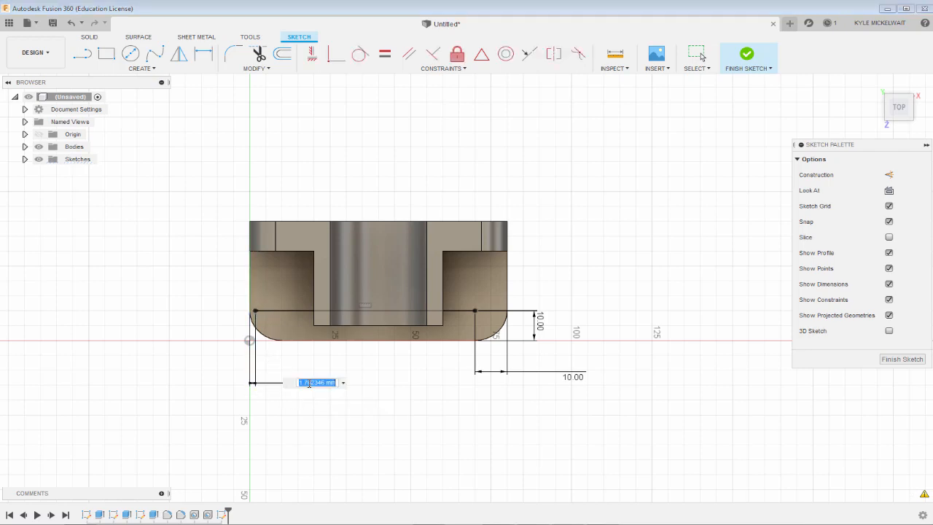
{"action": "type", "text": "10"}
{"action": "key", "text": "Return"}
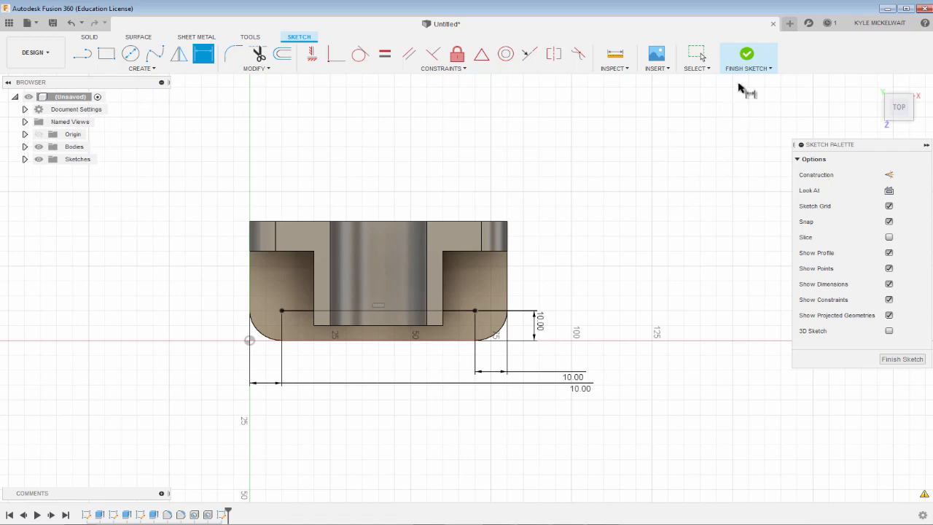
{"action": "left_click", "coordinate": [747, 54]}
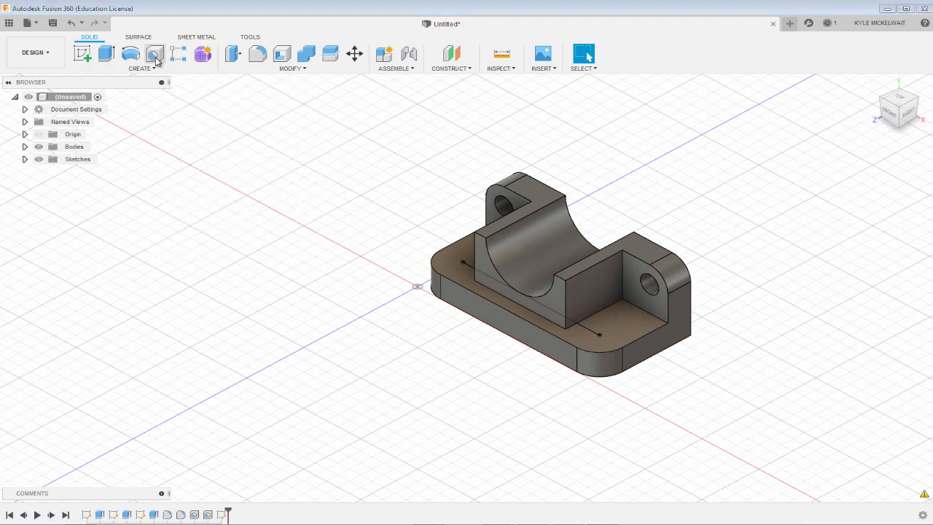
Create an 8 mm diameter, 10 mm deep hole in the base from the sketch point at the line's left end
{"action": "left_click", "coordinate": [154, 59]}
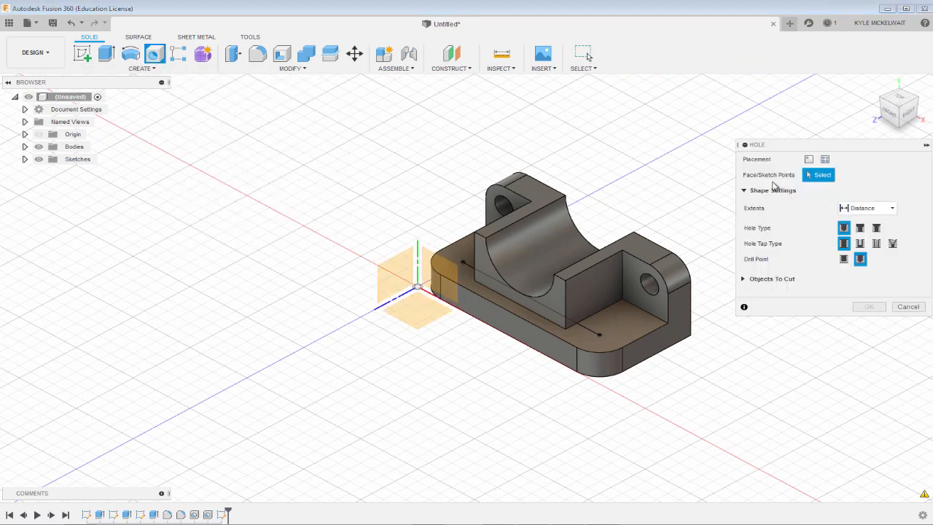
{"action": "left_click", "coordinate": [826, 160]}
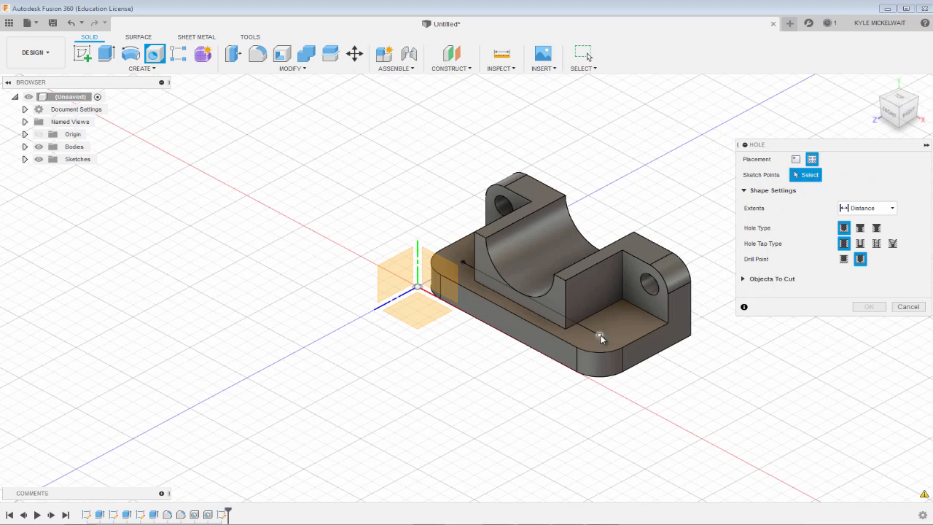
{"action": "left_click", "coordinate": [600, 338]}
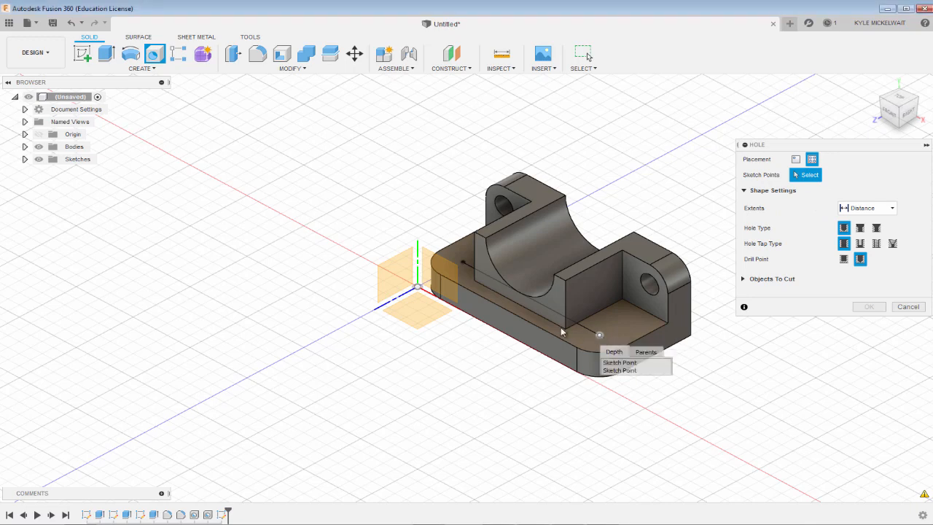
{"action": "left_click", "coordinate": [462, 266]}
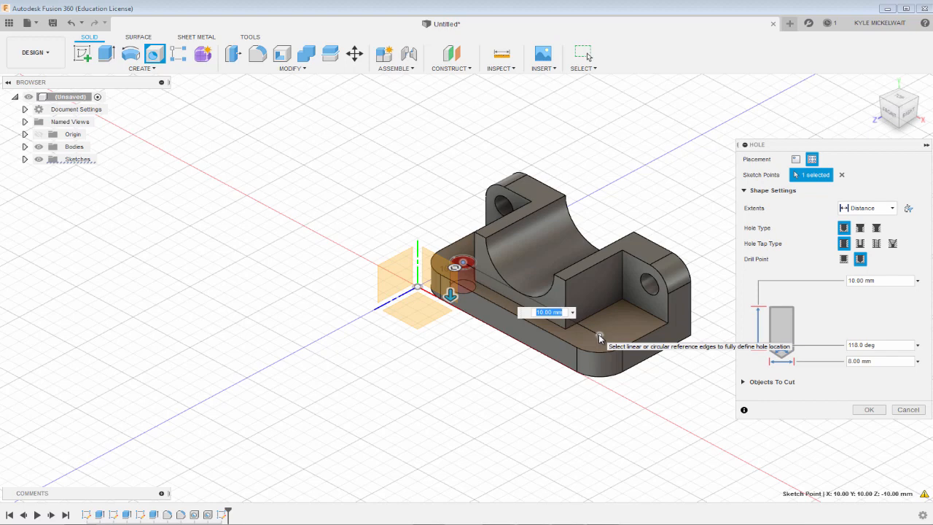
{"action": "key", "text": "Return"}
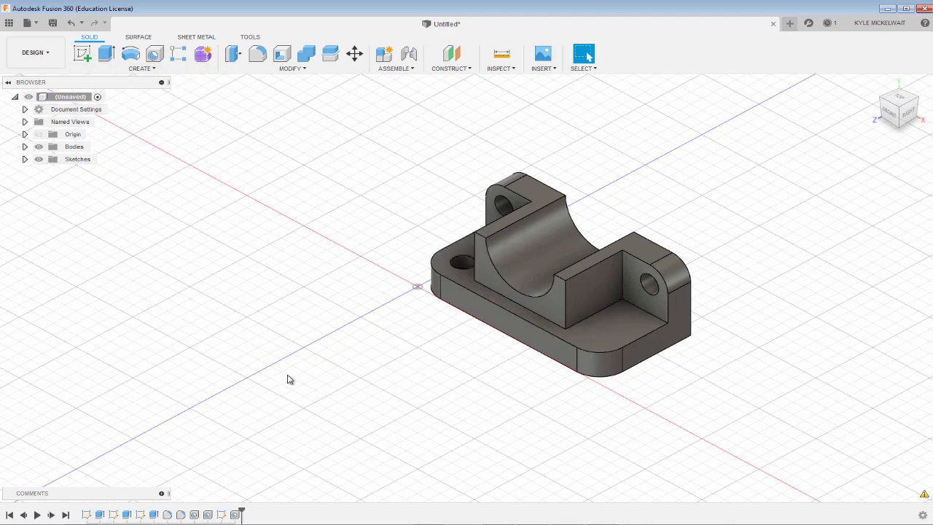
Edit the base hole feature to add the sketch point at the line's right end and set the extents to All
{"action": "right_click", "coordinate": [235, 515]}
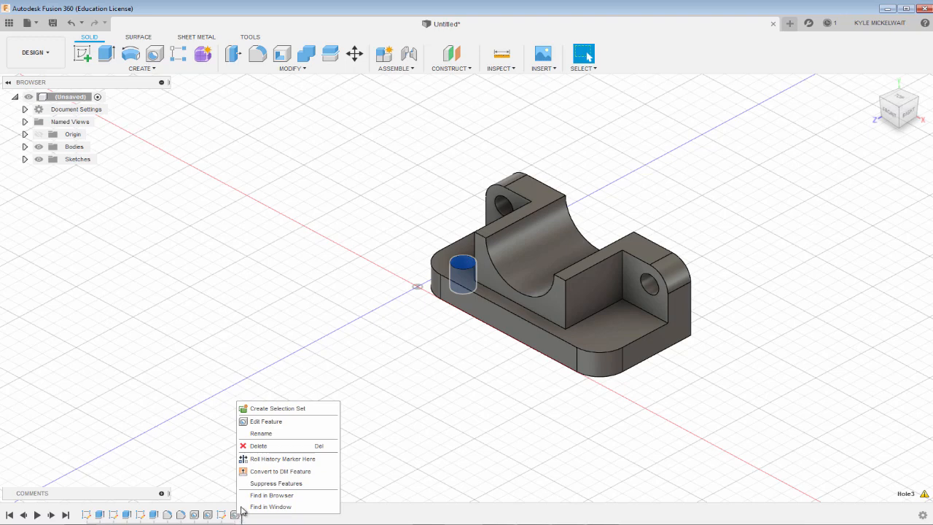
{"action": "left_click", "coordinate": [266, 422]}
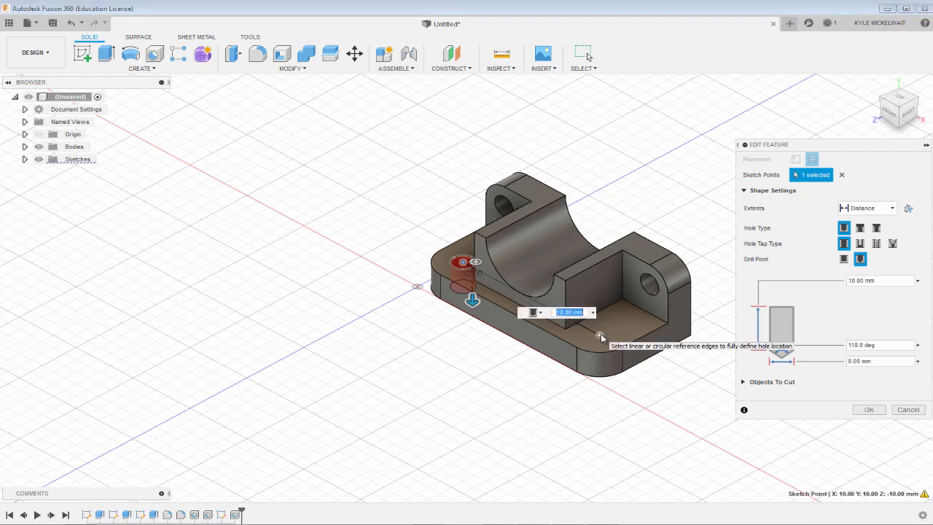
{"action": "left_click", "coordinate": [600, 337]}
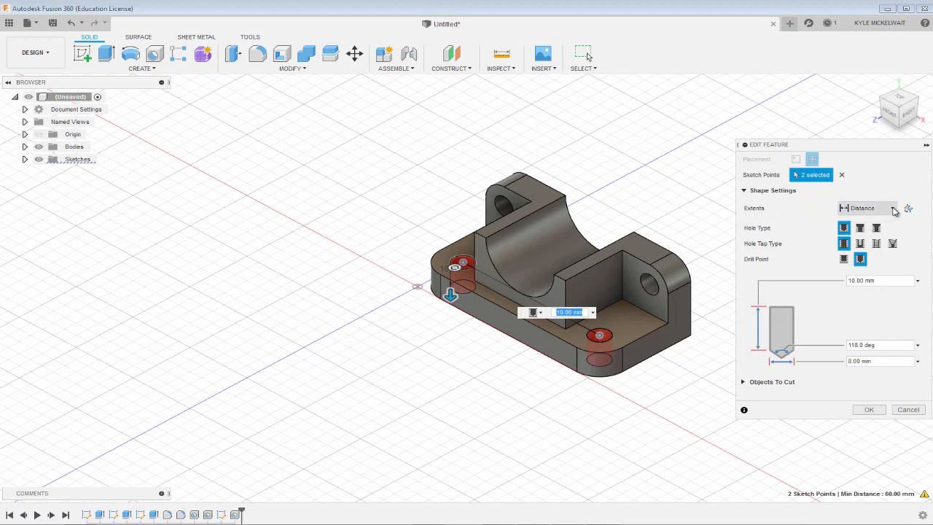
{"action": "left_click", "coordinate": [893, 208]}
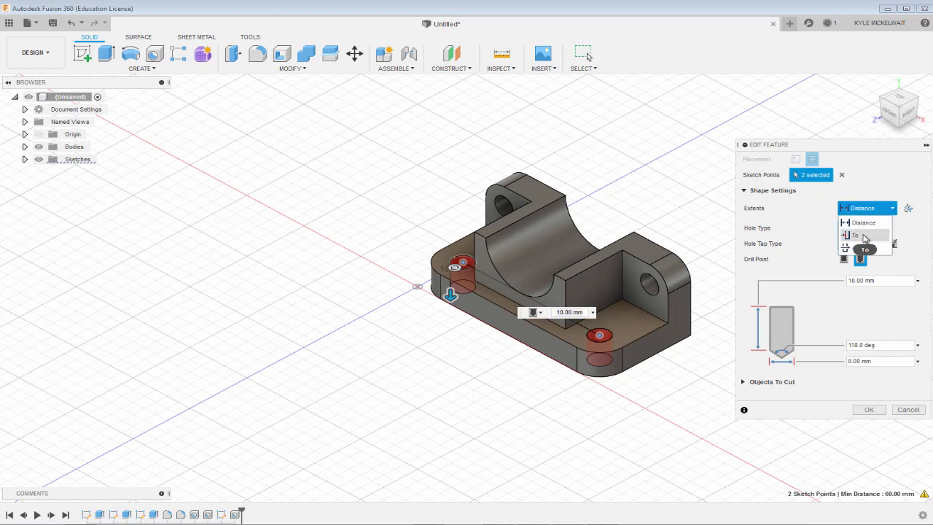
{"action": "left_click", "coordinate": [859, 249]}
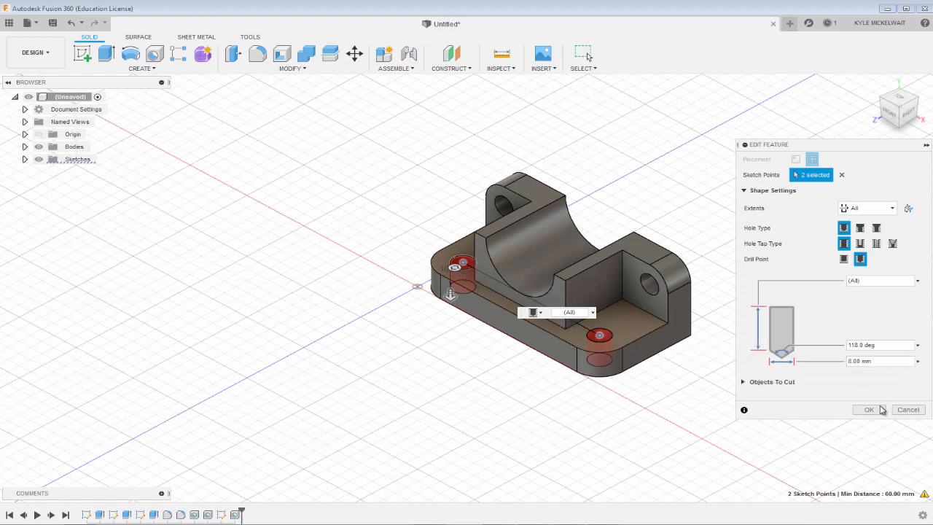
{"action": "left_click", "coordinate": [872, 410]}
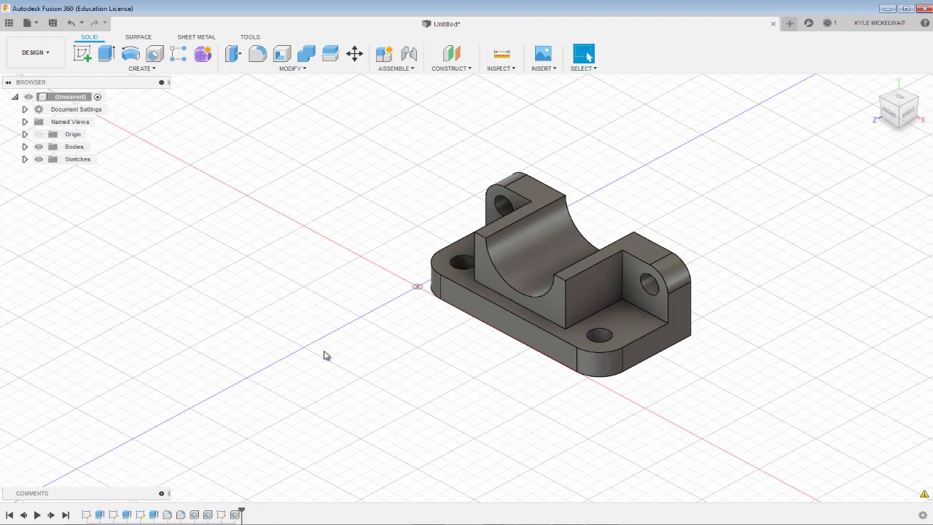
Compare the finished bracket side by side with the bracket_8 drawing in Windows Live Photo Gallery, and return to Fusion 360
{"action": "key", "text": "alt+Tab"}
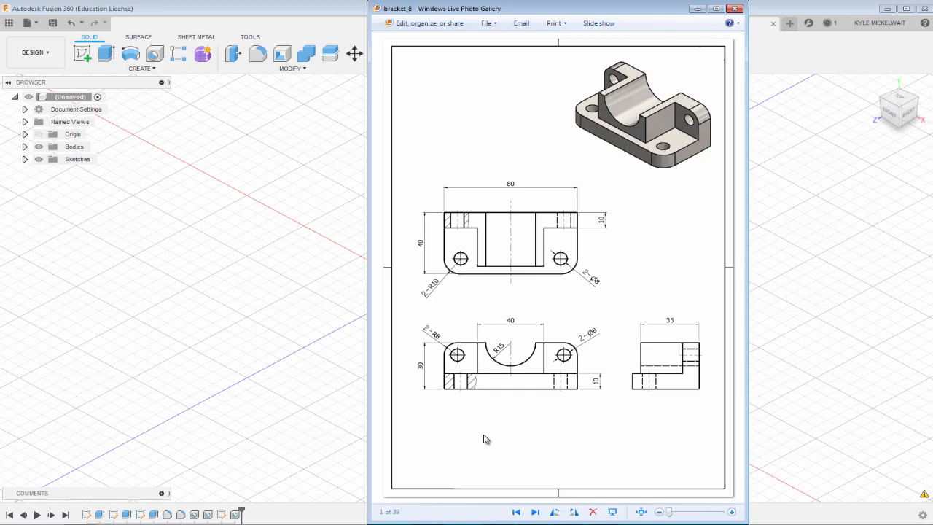
{"action": "left_click_drag", "start_coordinate": [551, 10], "coordinate": [226, 93]}
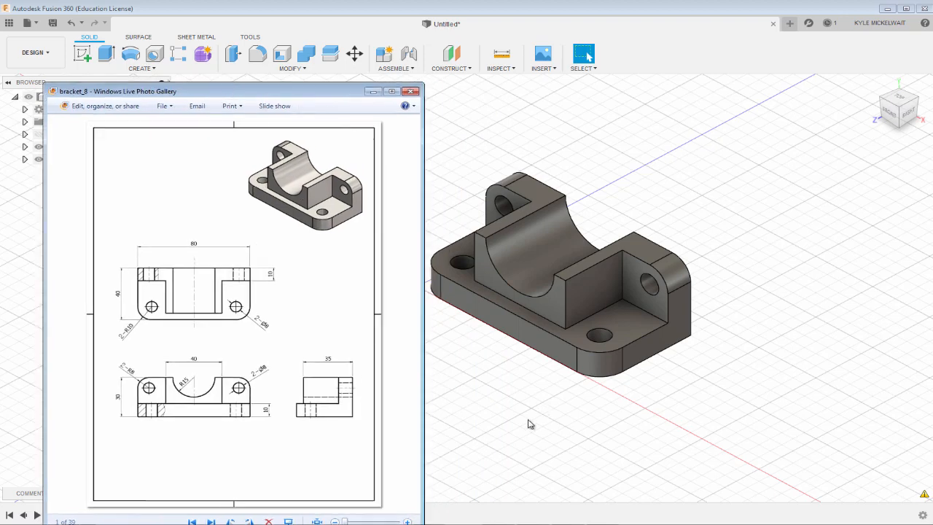
{"action": "left_click", "coordinate": [802, 298]}
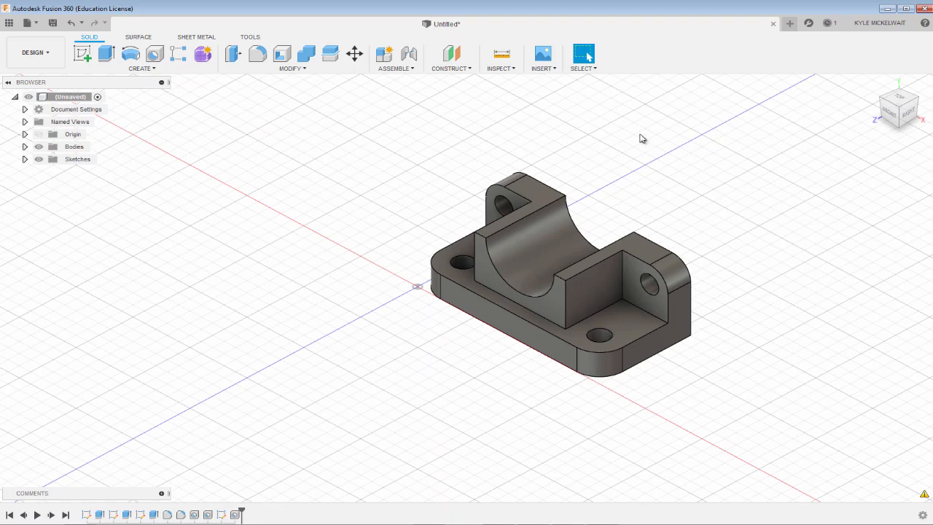